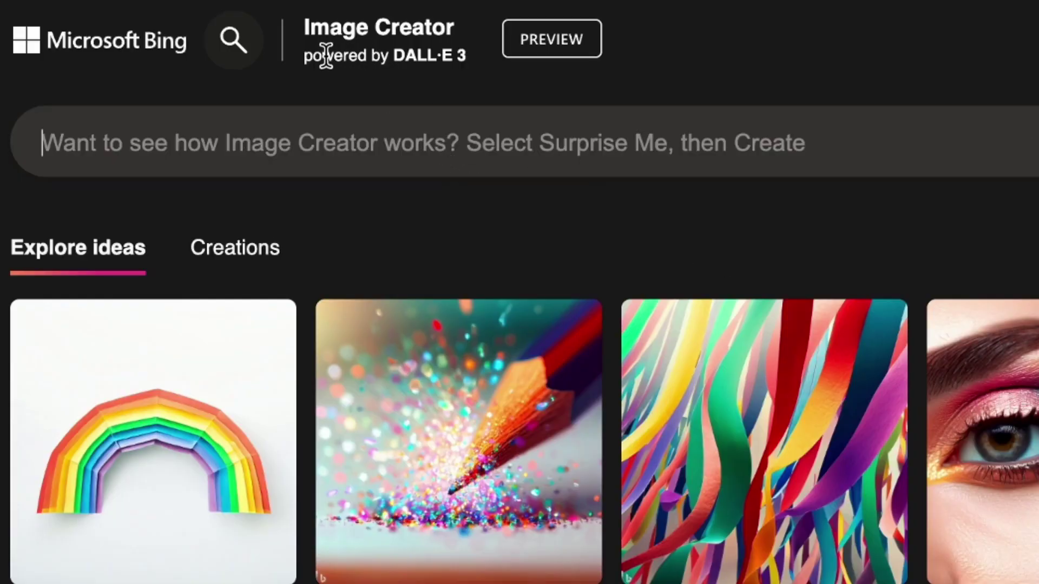
pyautogui.moveTo(478, 58); pyautogui.dragTo(305, 42)
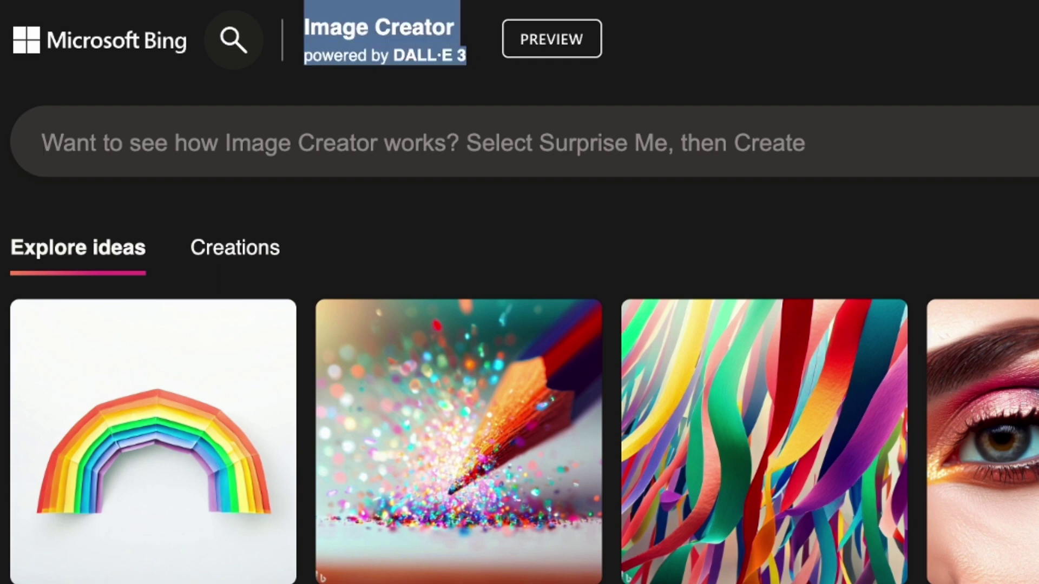
pyautogui.click(791, 52)
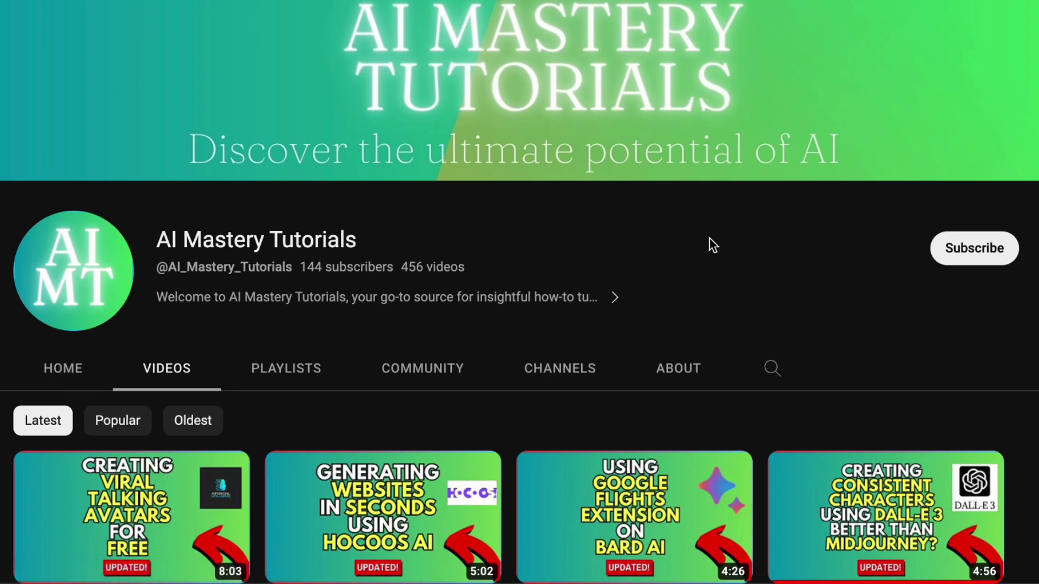
# - Browse the AI Mastery Tutorials channel's video list on YouTube and the title of its Bing Image Creator getting-started video
pyautogui.scroll(-5, 709, 239)
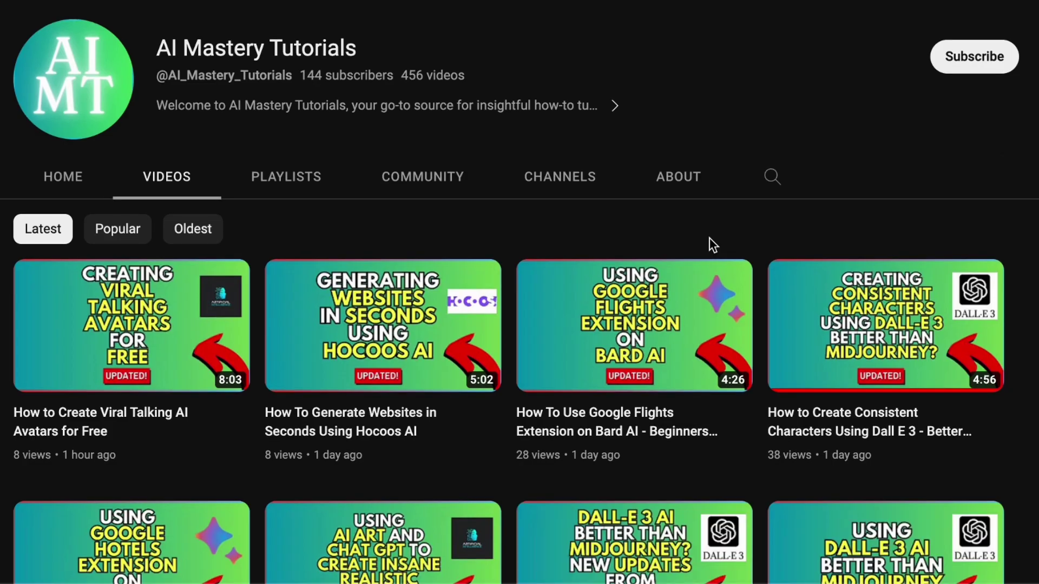
pyautogui.scroll(5, 710, 246)
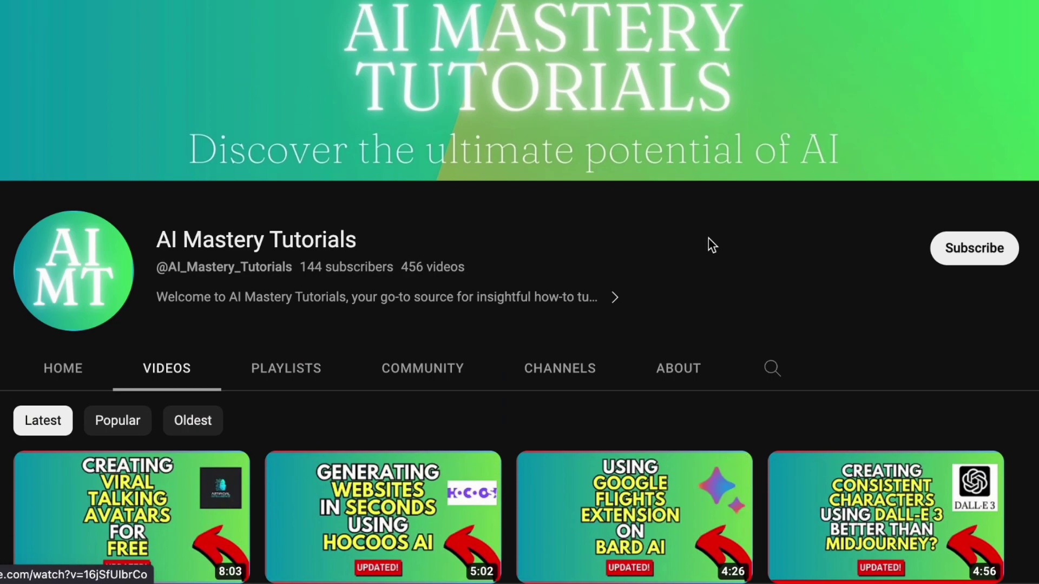
pyautogui.scroll(-10, 711, 245)
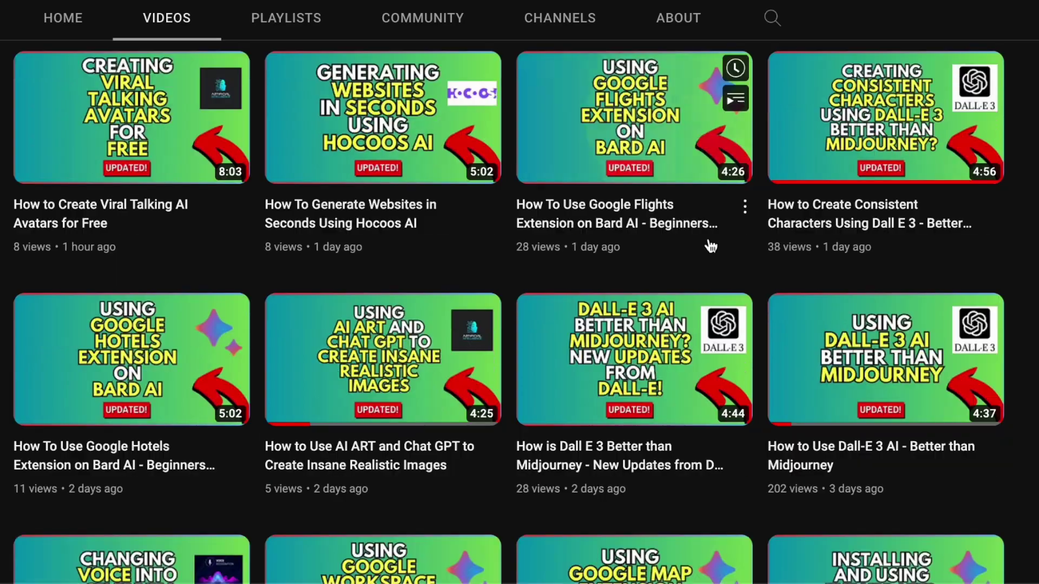
pyautogui.scroll(-10, 711, 245)
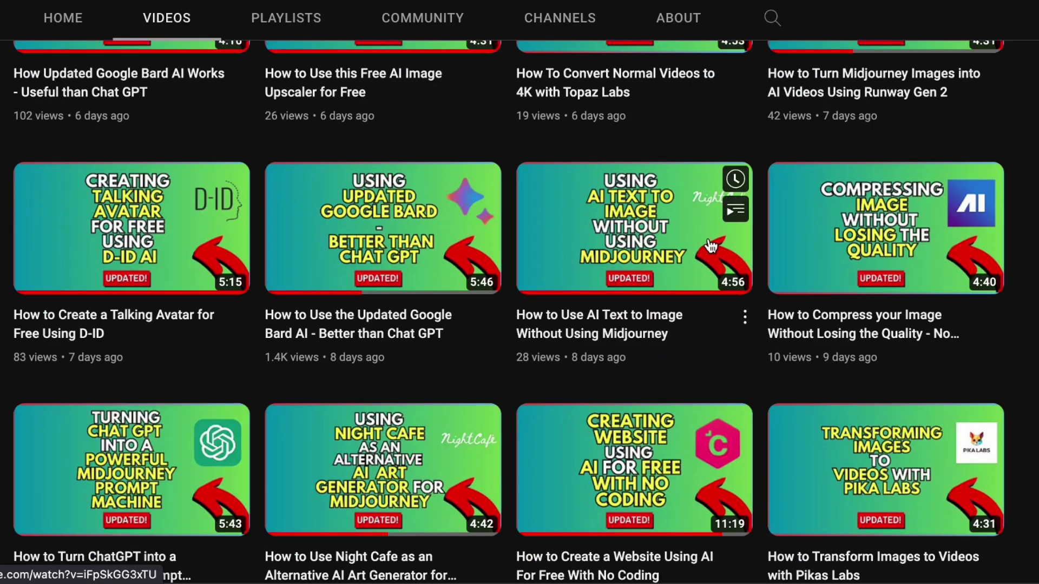
pyautogui.scroll(-3, 711, 246)
pyautogui.scroll(-6, 711, 245)
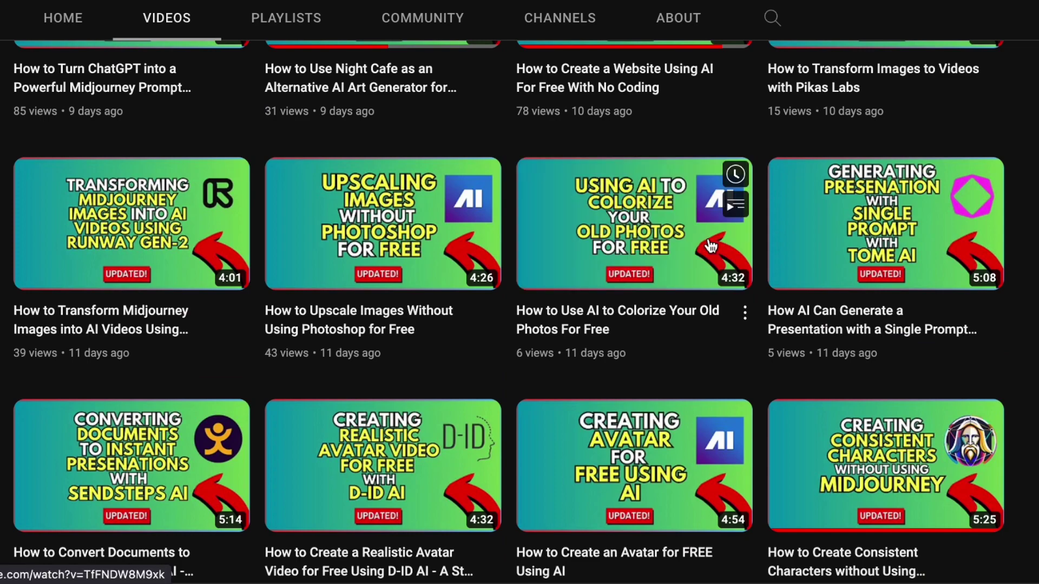
pyautogui.scroll(-2, 711, 245)
pyautogui.scroll(20, 711, 245)
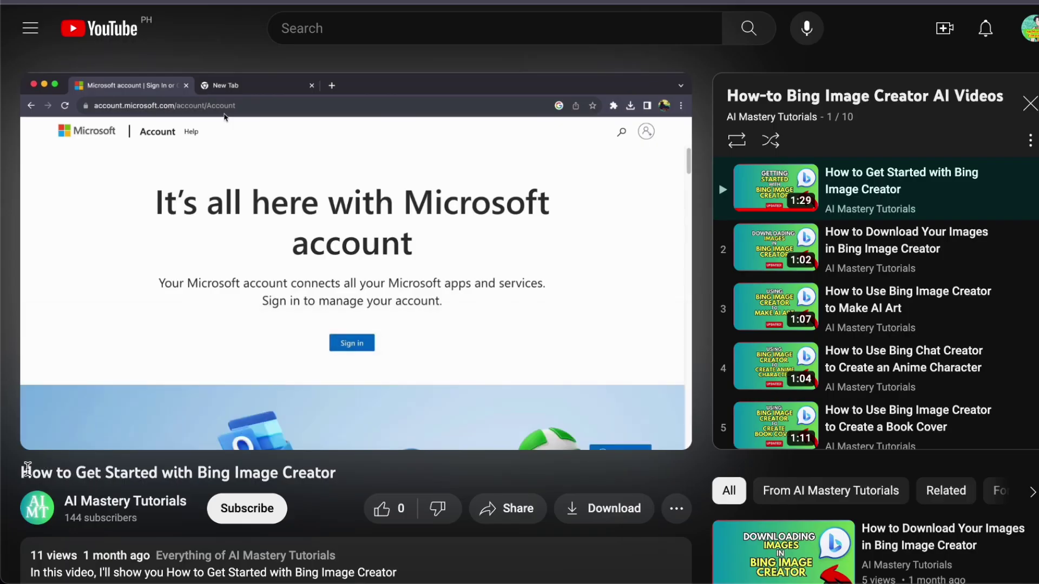
pyautogui.moveTo(21, 472); pyautogui.dragTo(366, 473)
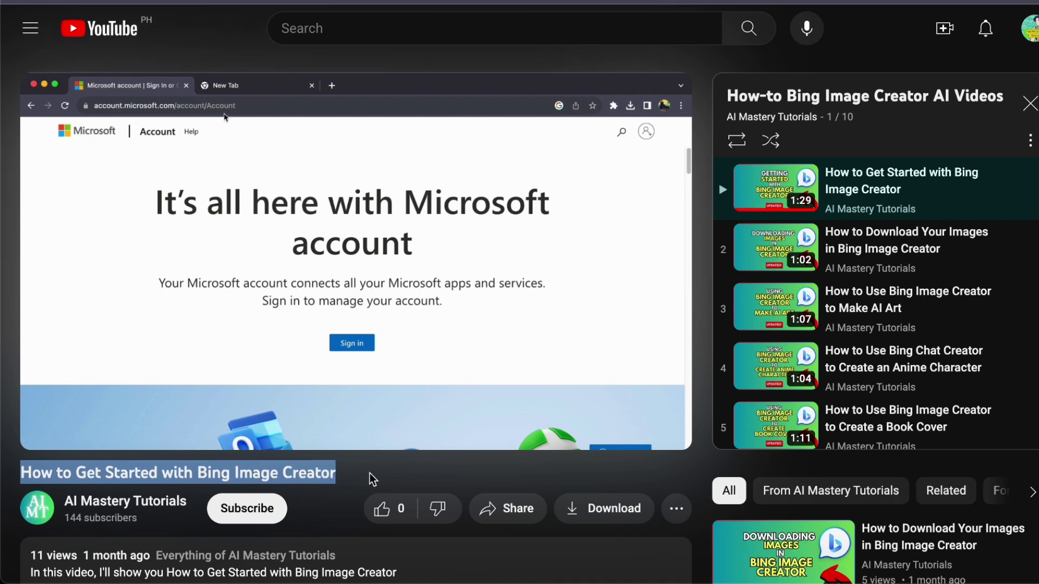
pyautogui.click(369, 474)
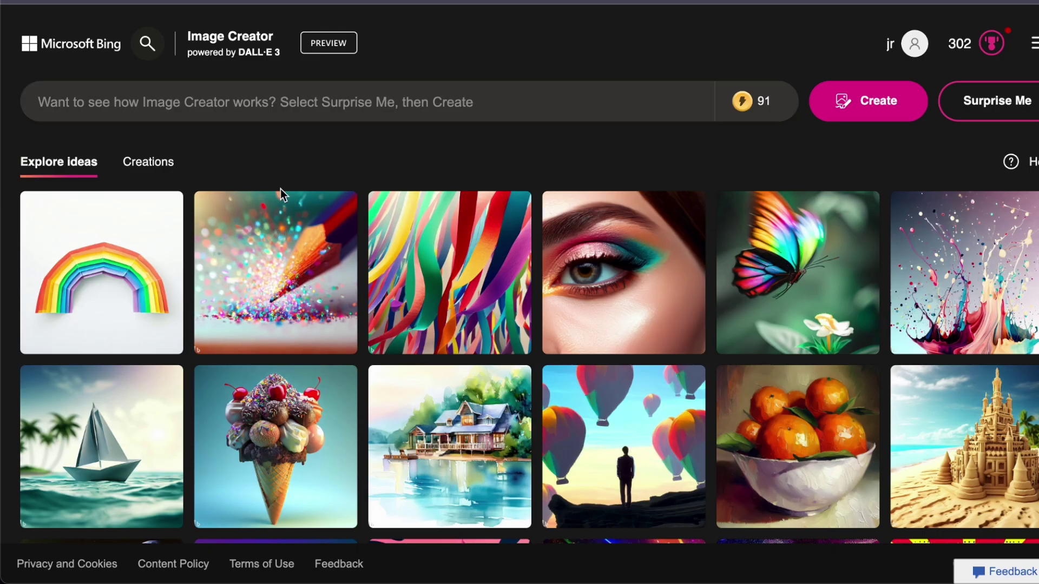
# - Switch to Bing Image Creator and examine the prompt box, the boost information and the Microsoft Rewards details
pyautogui.click(60, 103)
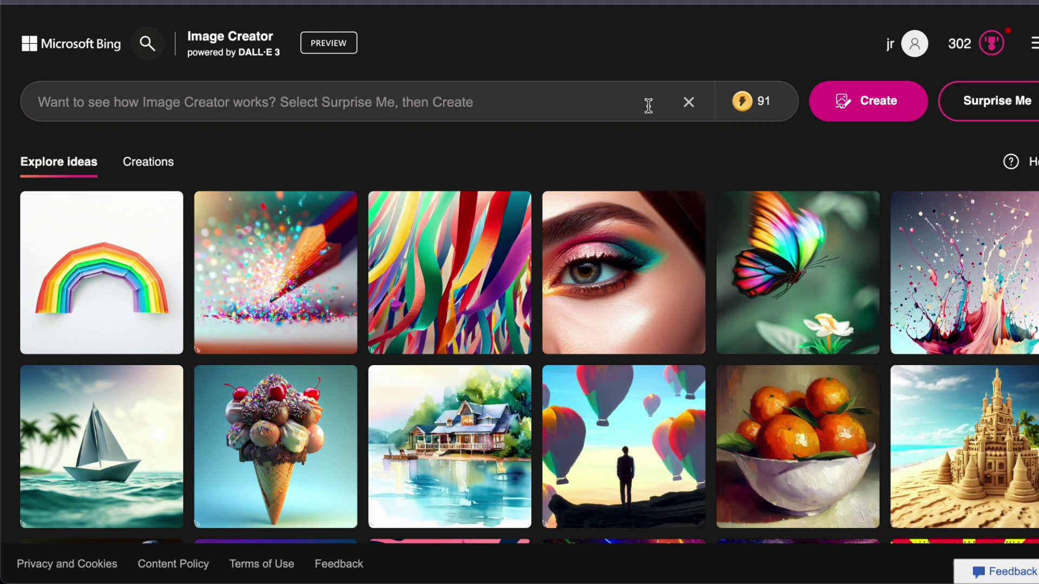
pyautogui.moveTo(764, 108)
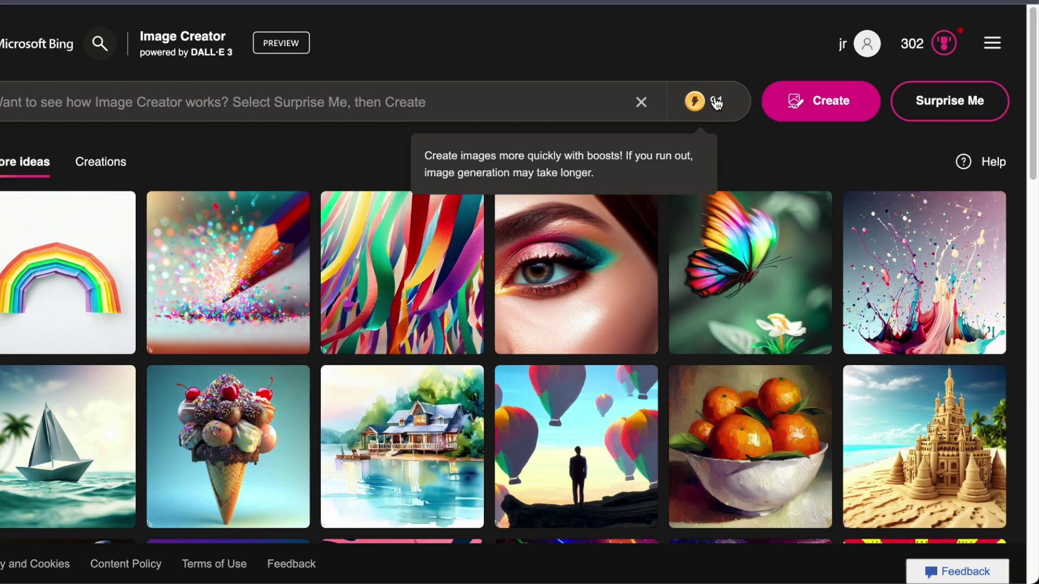
pyautogui.click(945, 44)
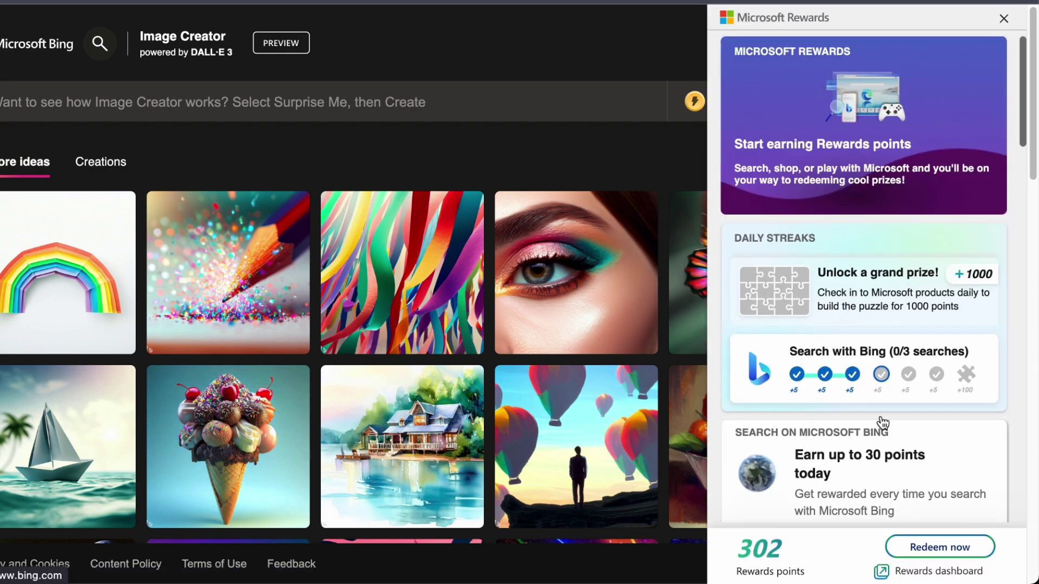
pyautogui.click(1004, 20)
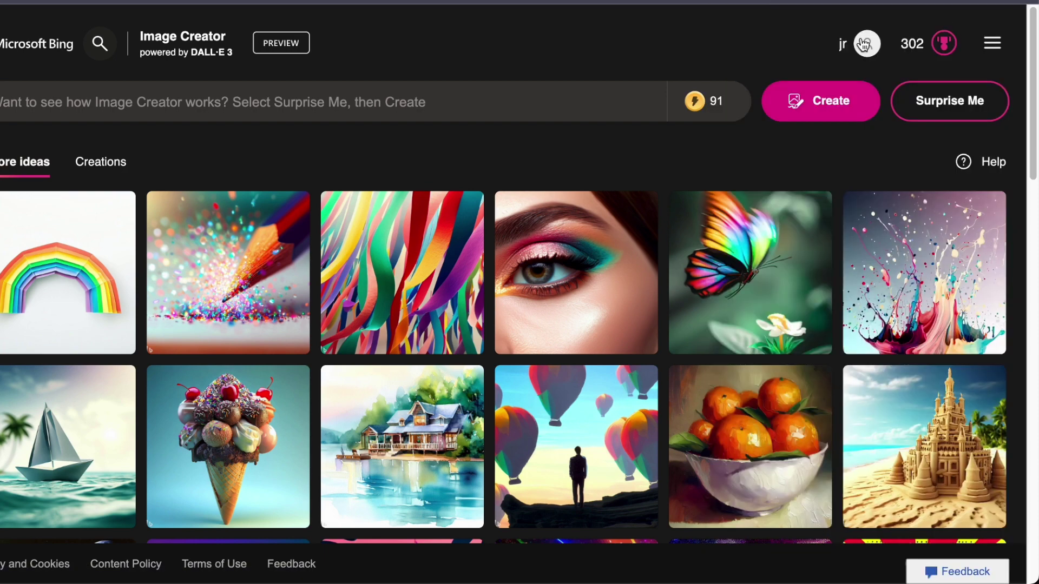
pyautogui.moveTo(703, 106)
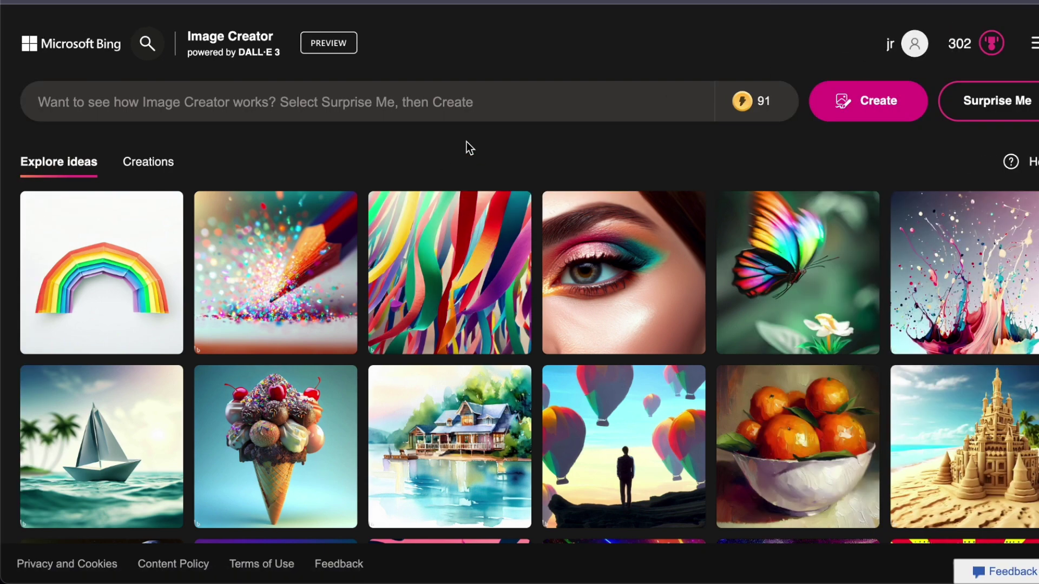
pyautogui.moveTo(763, 118)
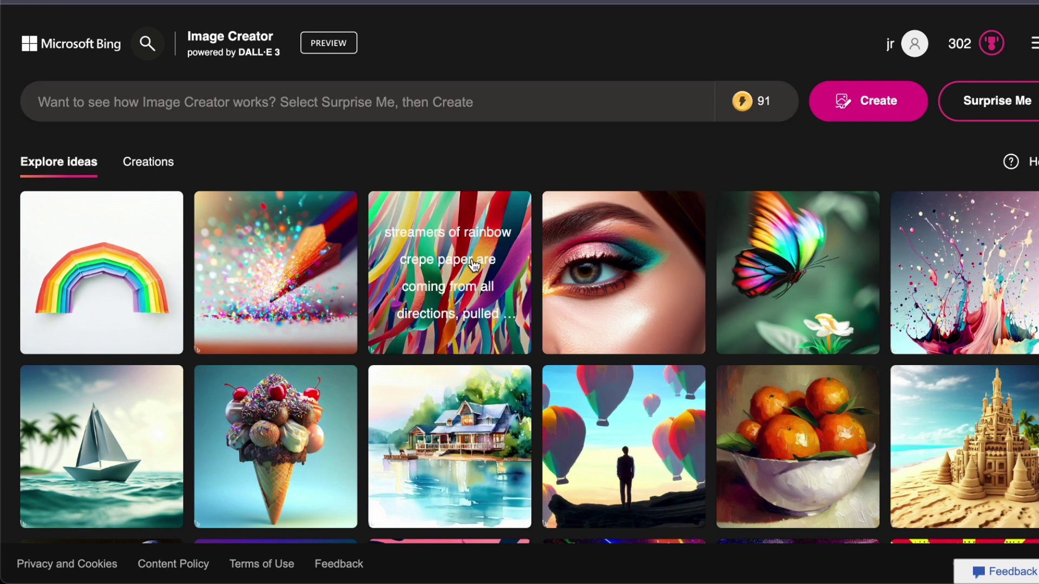
# - Look through the sample images under Explore ideas and return to the prompt box
pyautogui.scroll(-3, 719, 290)
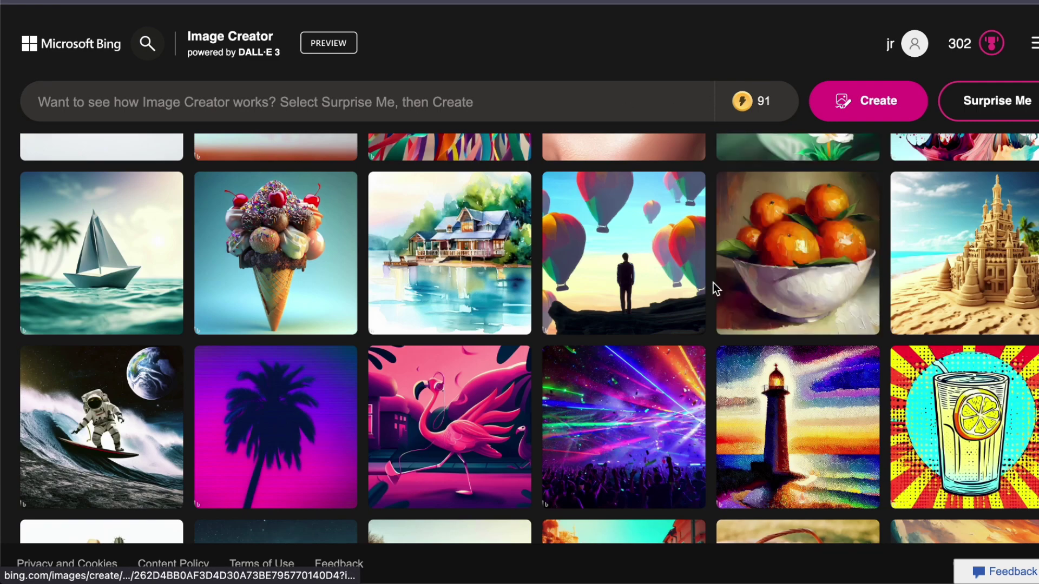
pyautogui.scroll(-4, 714, 289)
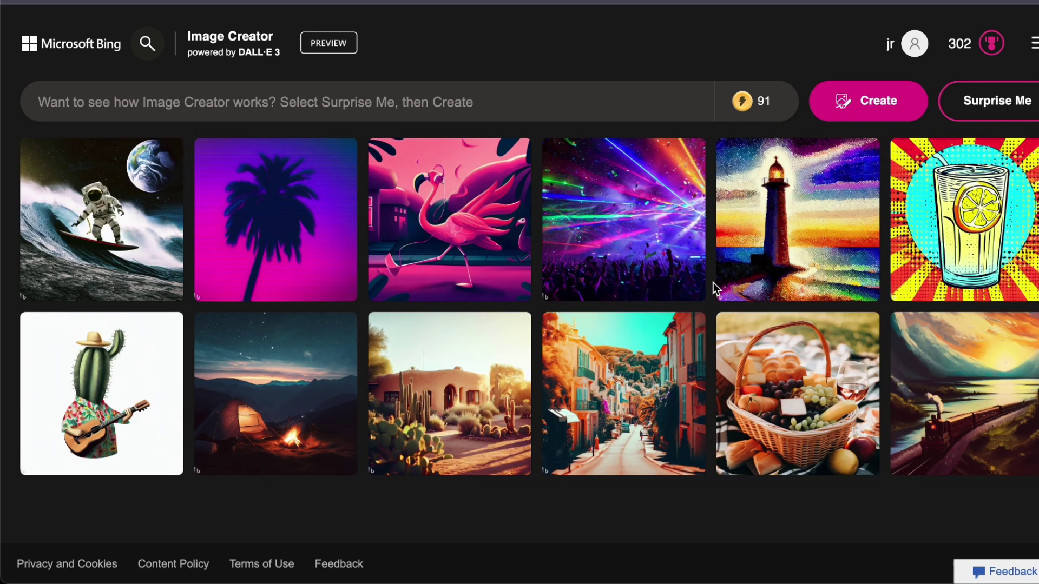
pyautogui.scroll(-1, 713, 283)
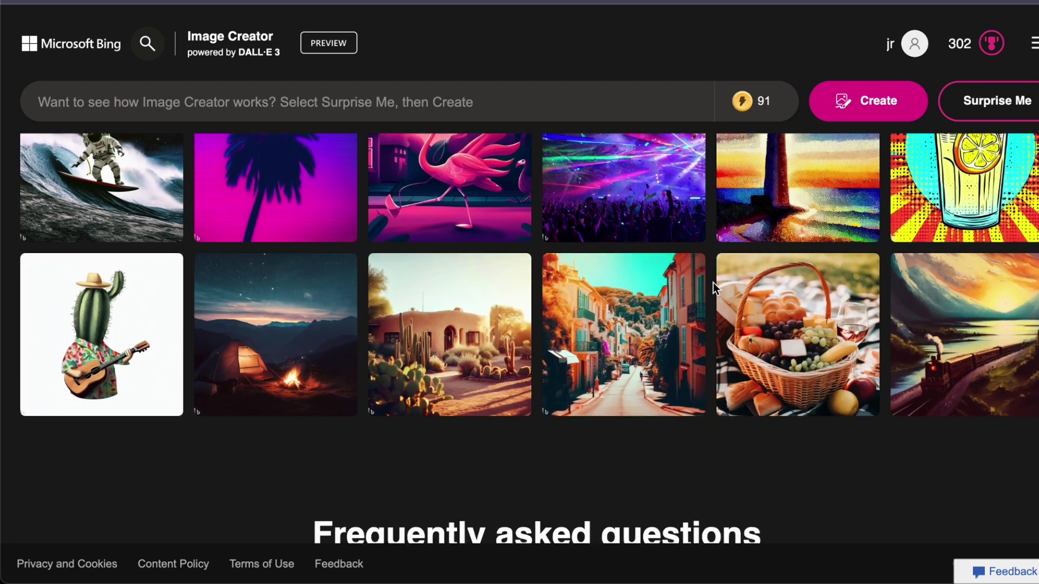
pyautogui.scroll(2, 713, 283)
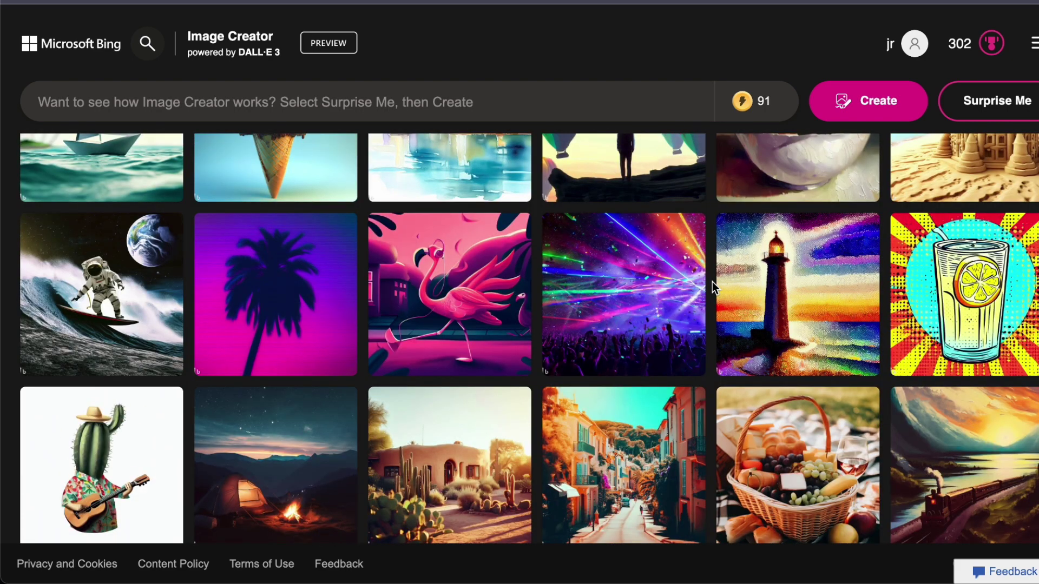
pyautogui.click(85, 103)
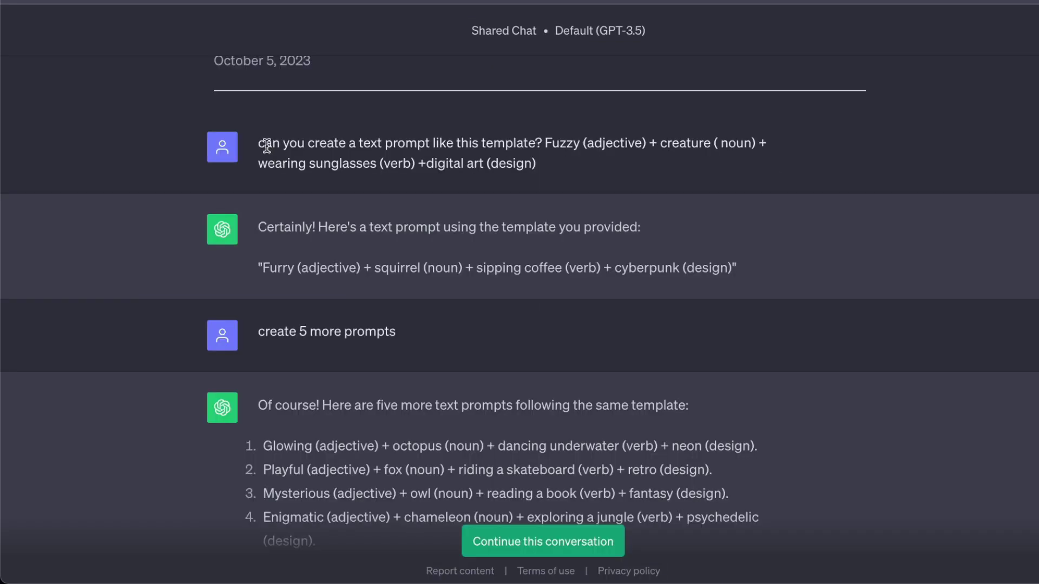
# - Switch to the shared ChatGPT chat with the text prompt template request and continue that conversation from its beginning
pyautogui.moveTo(265, 142); pyautogui.dragTo(562, 163)
pyautogui.click(553, 163)
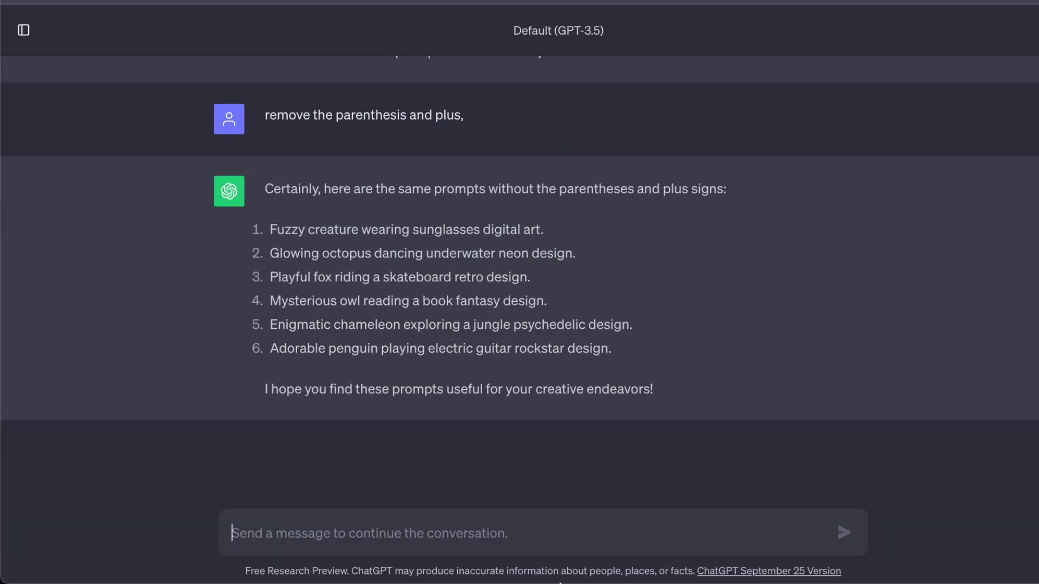
pyautogui.scroll(10, 506, 286)
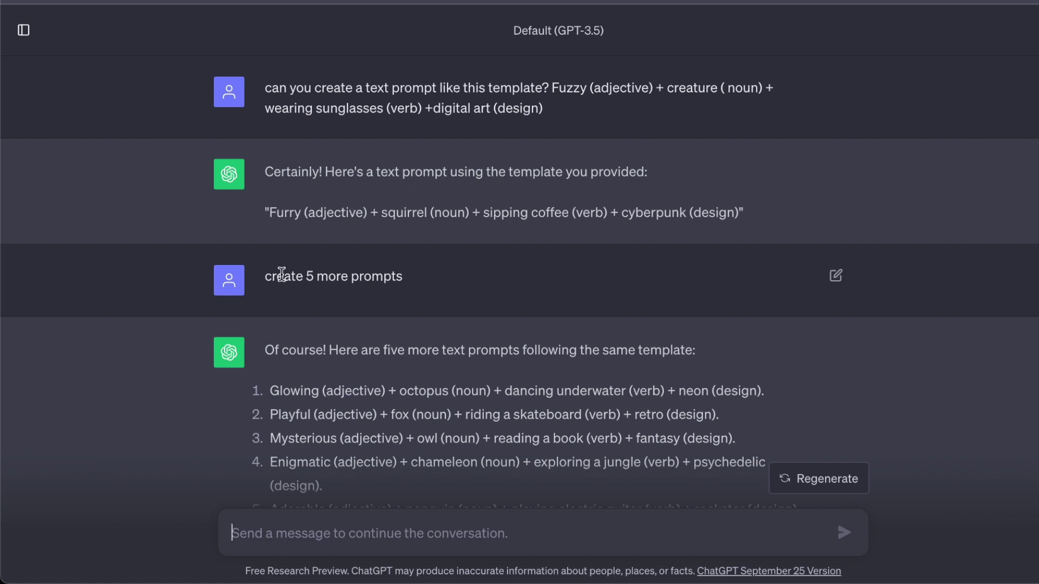
# - Review the generated squirrel prompt, the request for 5 more prompts, and the bracketed labels and plus signs in the five-prompt list
pyautogui.moveTo(268, 214); pyautogui.dragTo(788, 206)
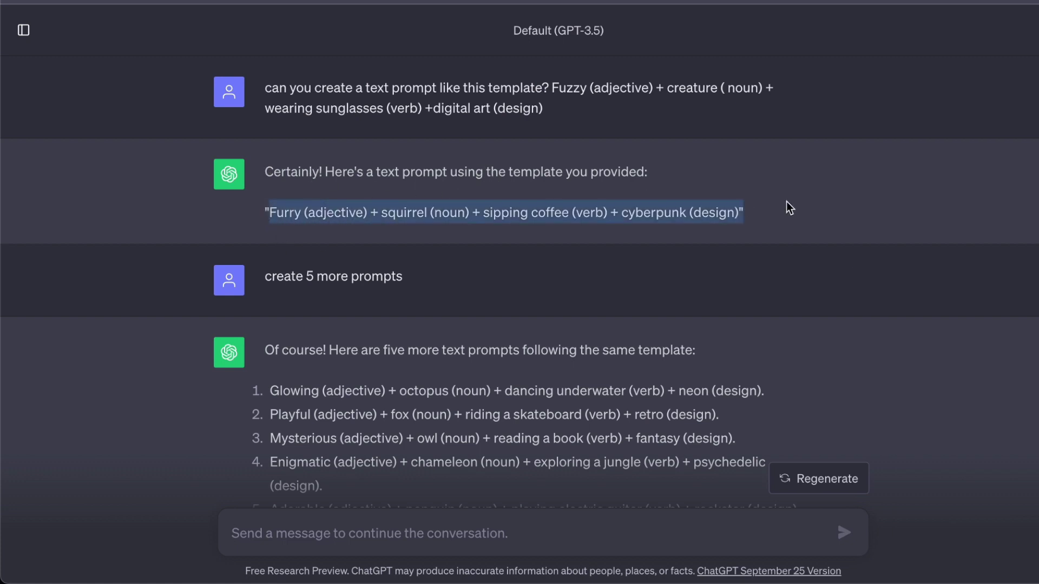
pyautogui.click(687, 211)
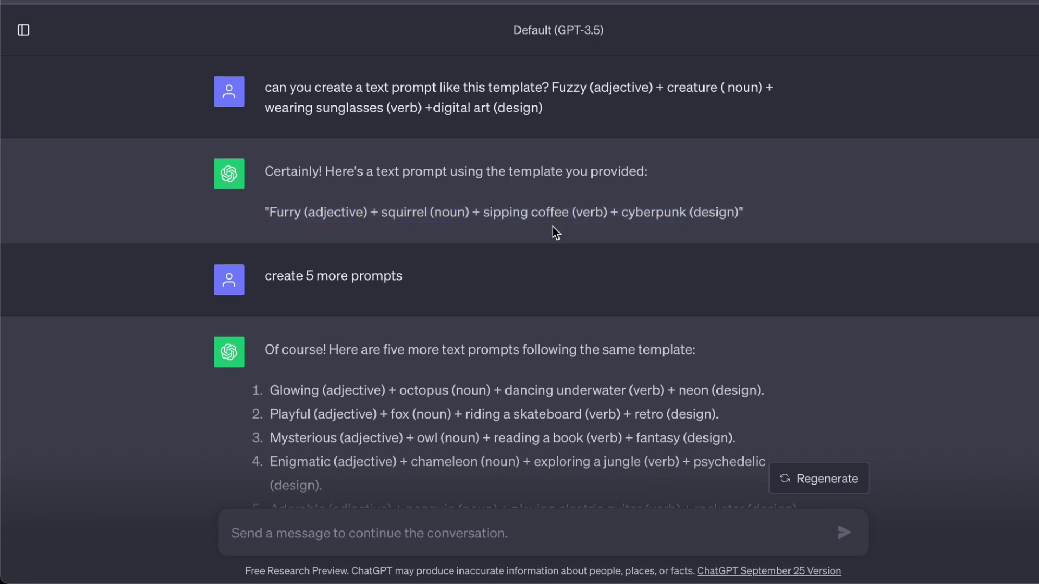
pyautogui.scroll(-2, 551, 232)
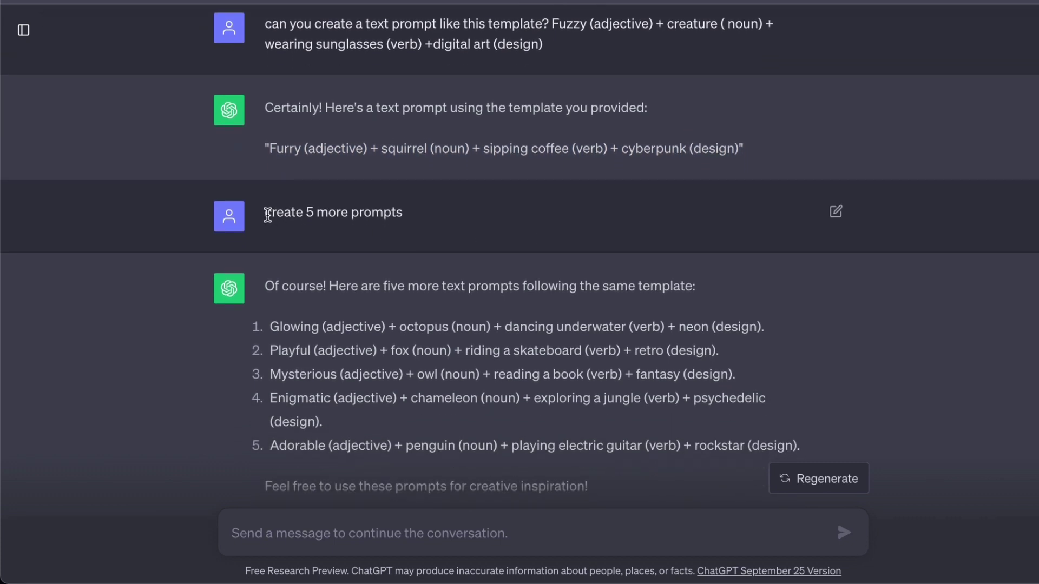
pyautogui.moveTo(269, 213); pyautogui.dragTo(440, 220)
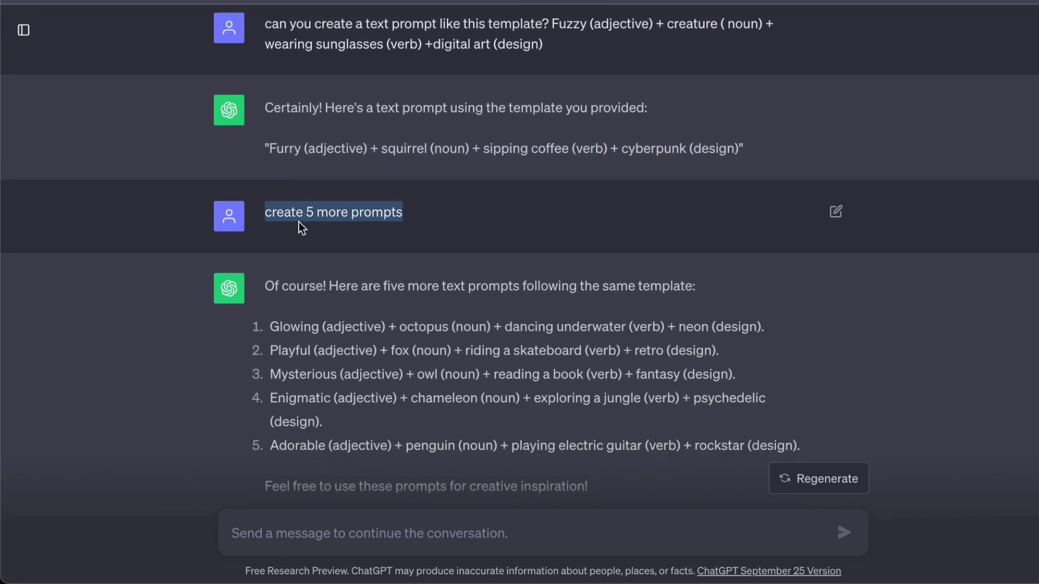
pyautogui.click(412, 220)
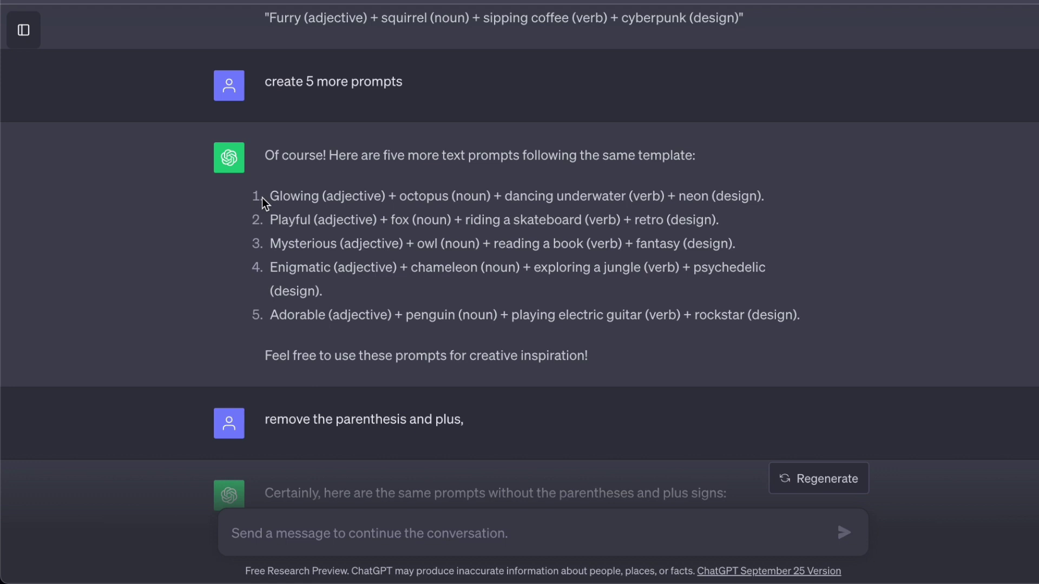
pyautogui.moveTo(322, 198); pyautogui.dragTo(399, 211)
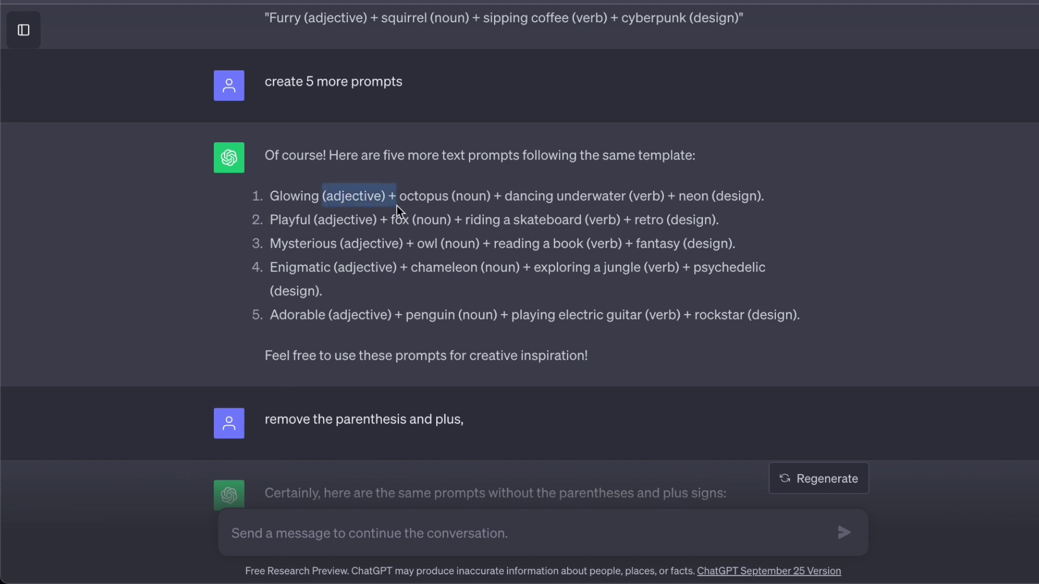
pyautogui.click(491, 197)
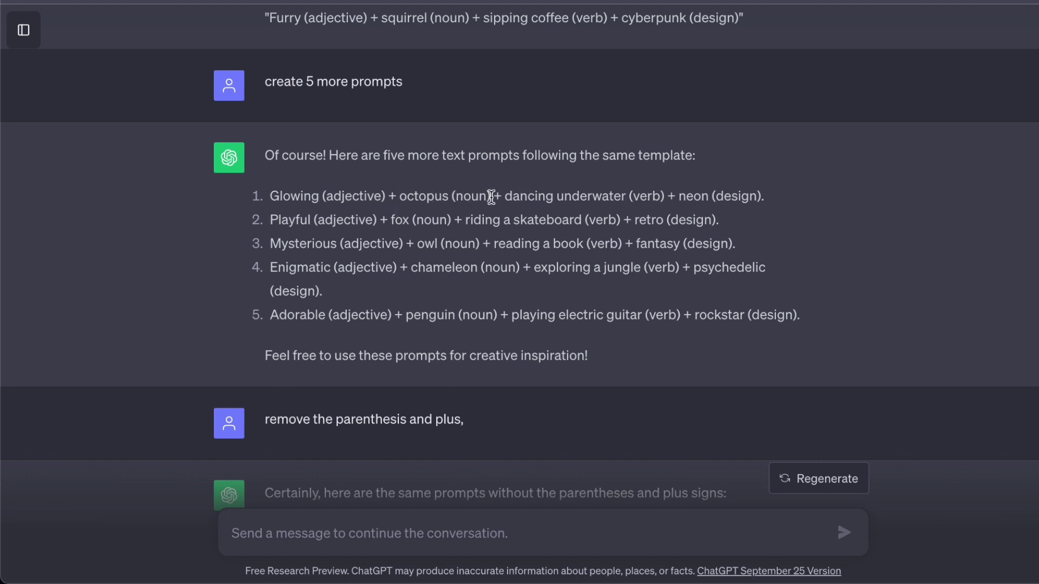
pyautogui.moveTo(491, 196)
pyautogui.mouseDown()
pyautogui.moveTo(453, 197)
pyautogui.moveTo(505, 198)
pyautogui.mouseUp()
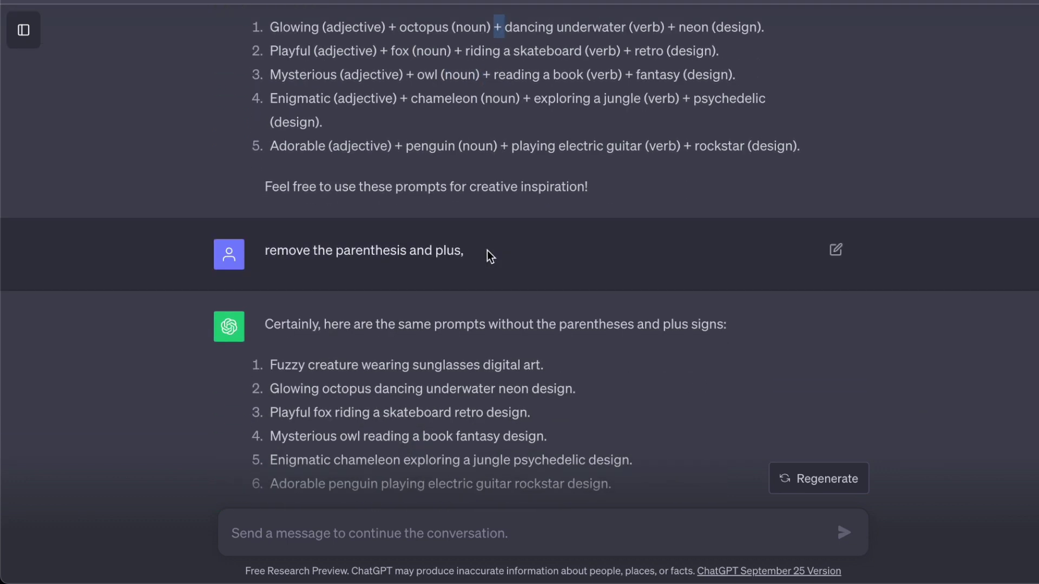
# - Review the request to remove the parentheses and plus signs, and read the cleaned-up prompts in ChatGPT's reply
pyautogui.moveTo(267, 231); pyautogui.dragTo(503, 238)
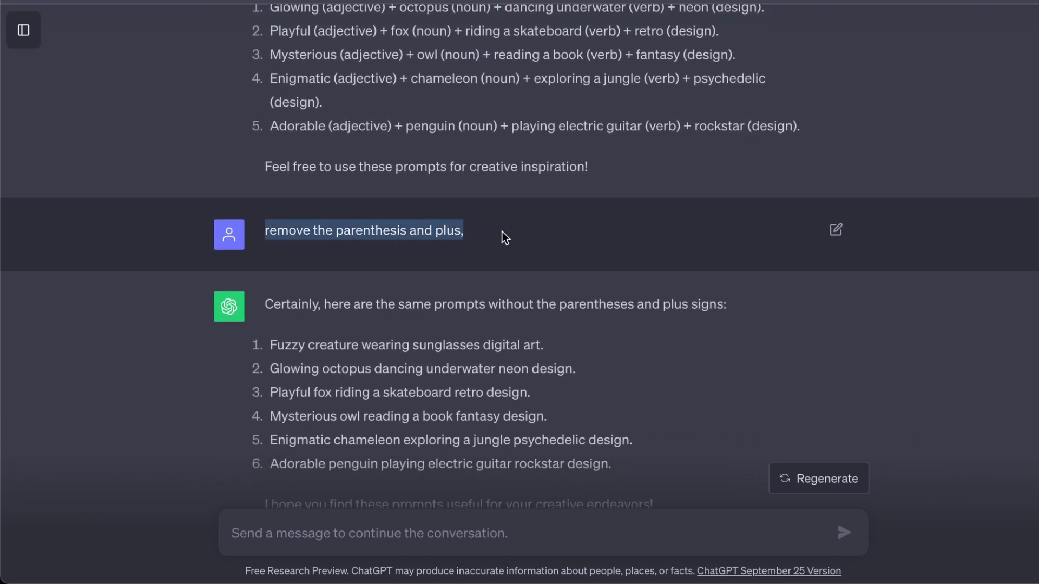
pyautogui.click(503, 237)
pyautogui.scroll(-2, 502, 234)
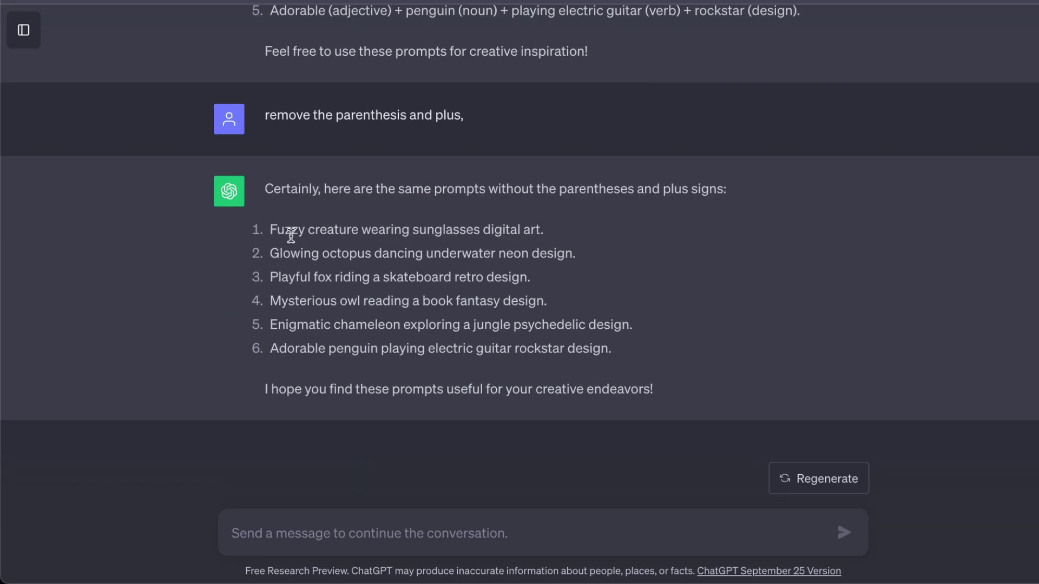
pyautogui.moveTo(271, 237); pyautogui.dragTo(550, 238)
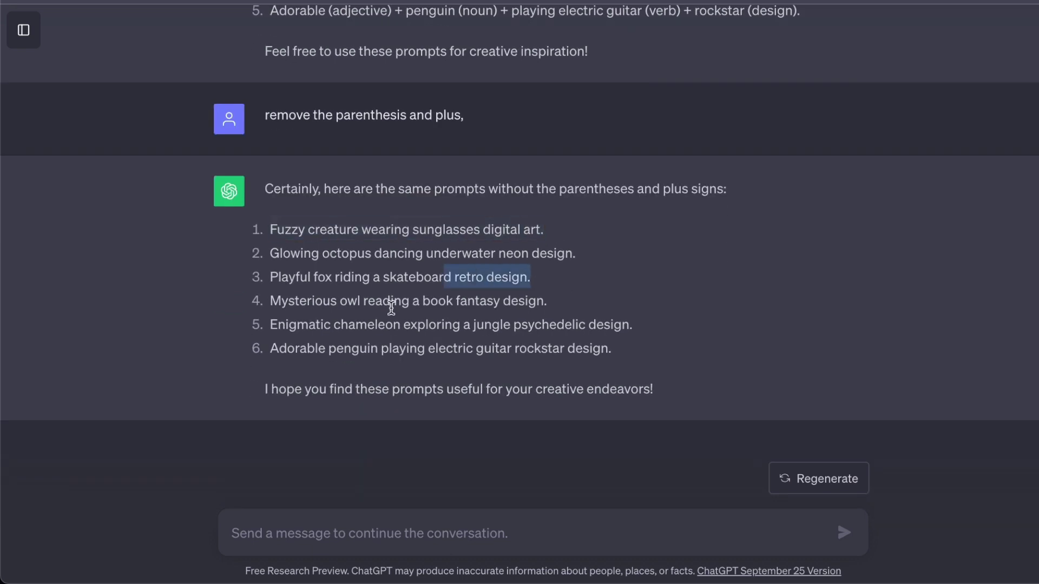
pyautogui.click(391, 307)
pyautogui.moveTo(312, 302); pyautogui.dragTo(538, 302)
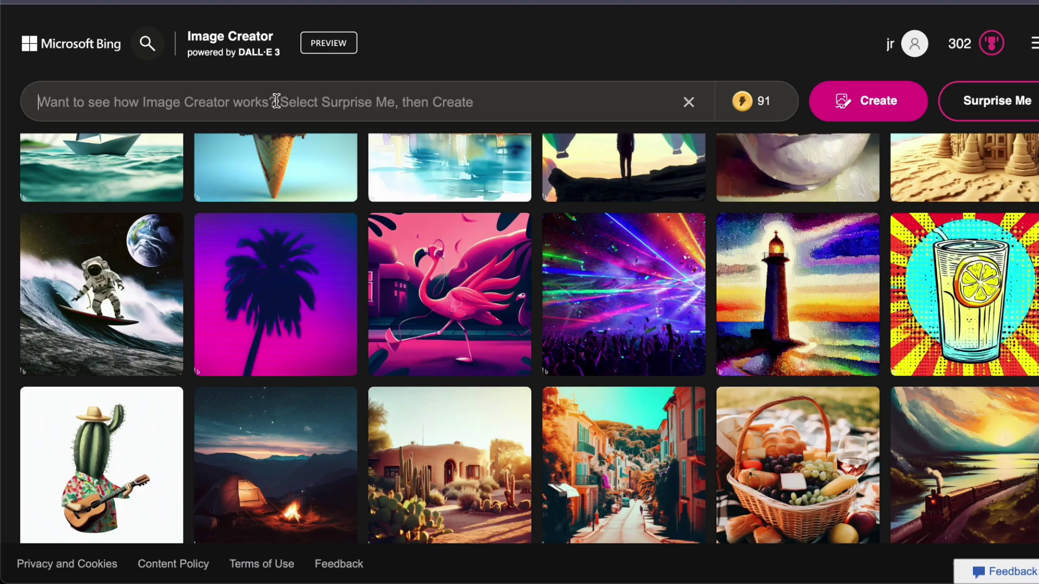
# - Generate images from the prompt "Mysterious owl reading a book fantasy design" and view the first owl image enlarged
pyautogui.write('Mysterious owl reading a book fantasy design')
pyautogui.click(871, 103)
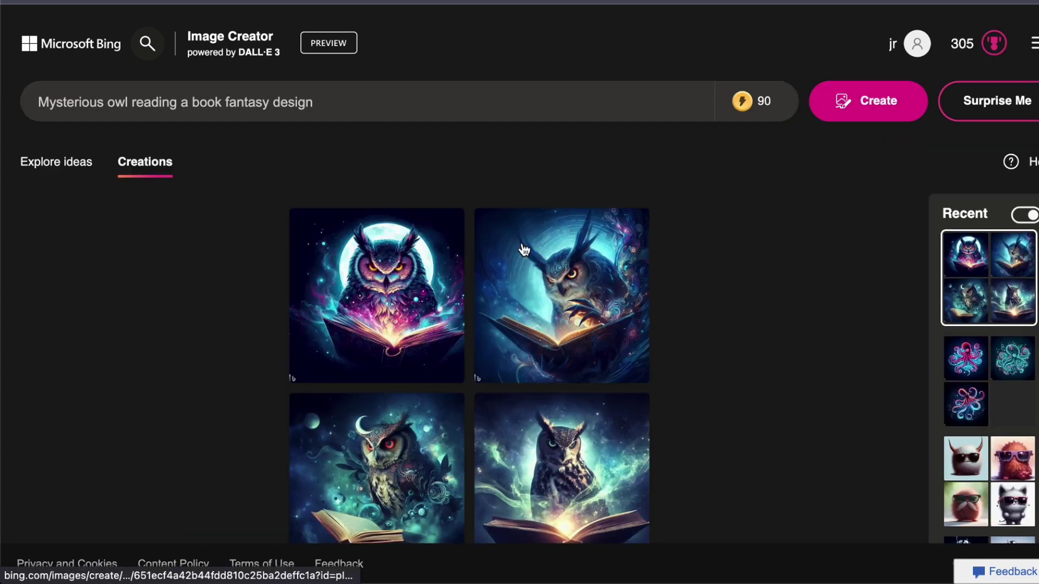
pyautogui.scroll(-1, 700, 343)
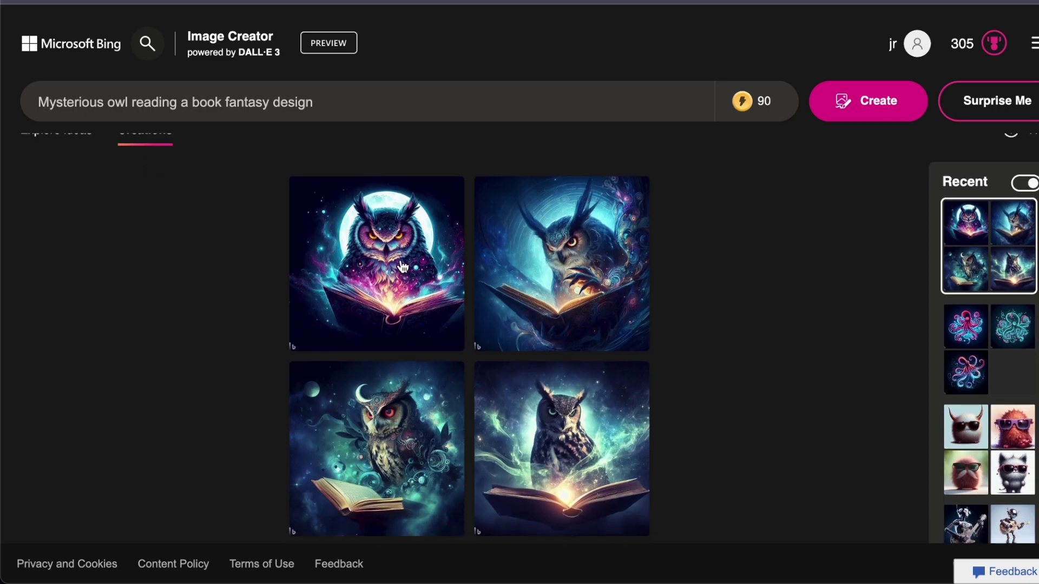
pyautogui.click(400, 260)
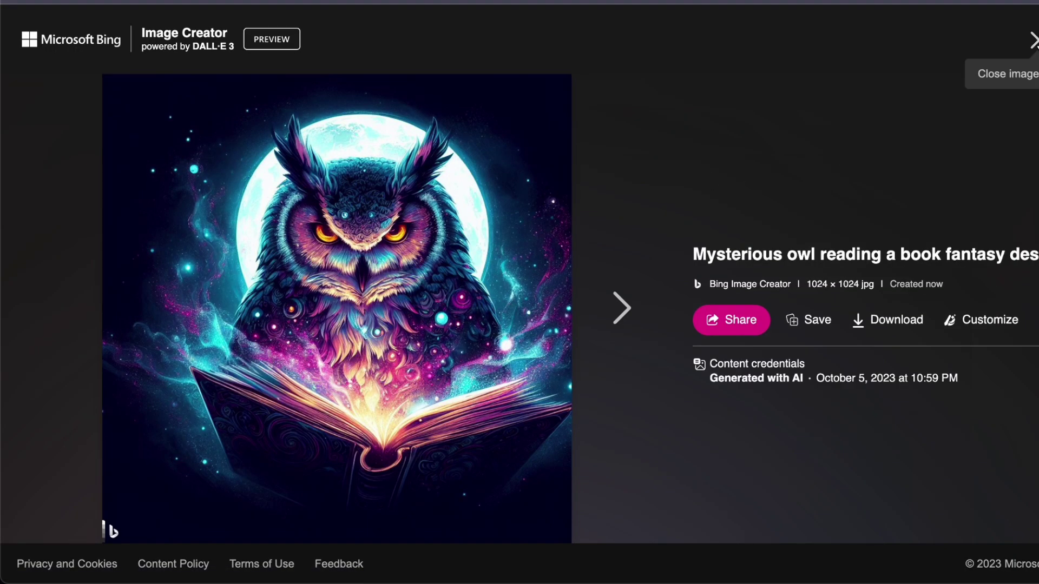
pyautogui.click(1023, 35)
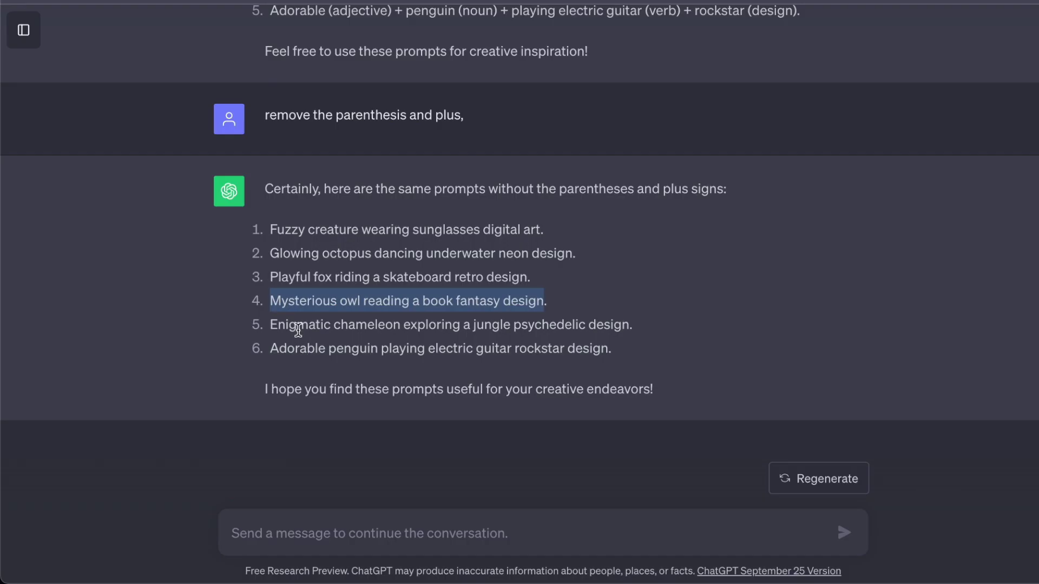
# - Replace the image prompt with ChatGPT's "Enigmatic chameleon exploring a jungle psychedelic design" and generate the images
pyautogui.moveTo(273, 326); pyautogui.dragTo(623, 327)
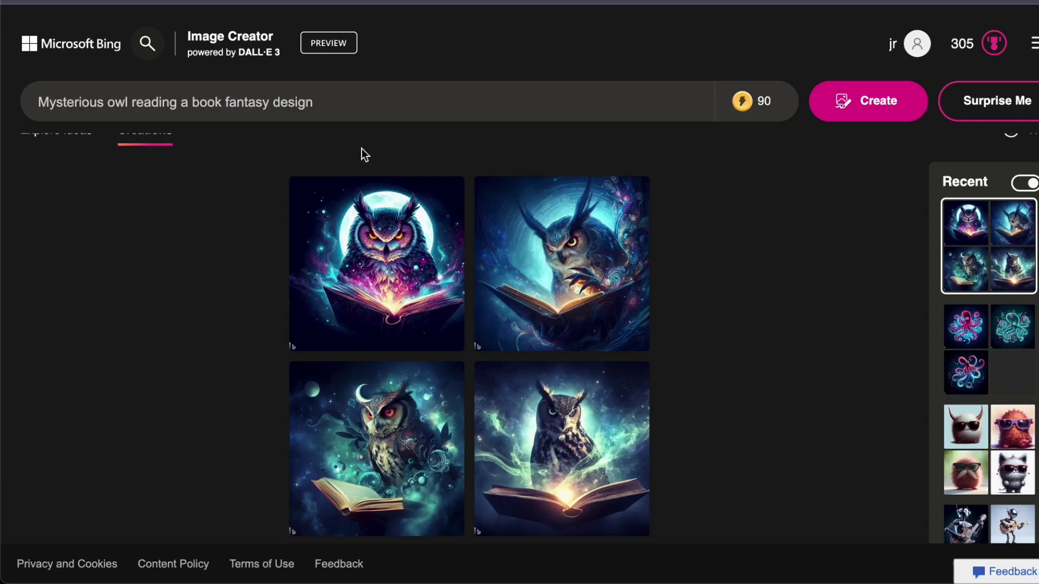
pyautogui.click(325, 101)
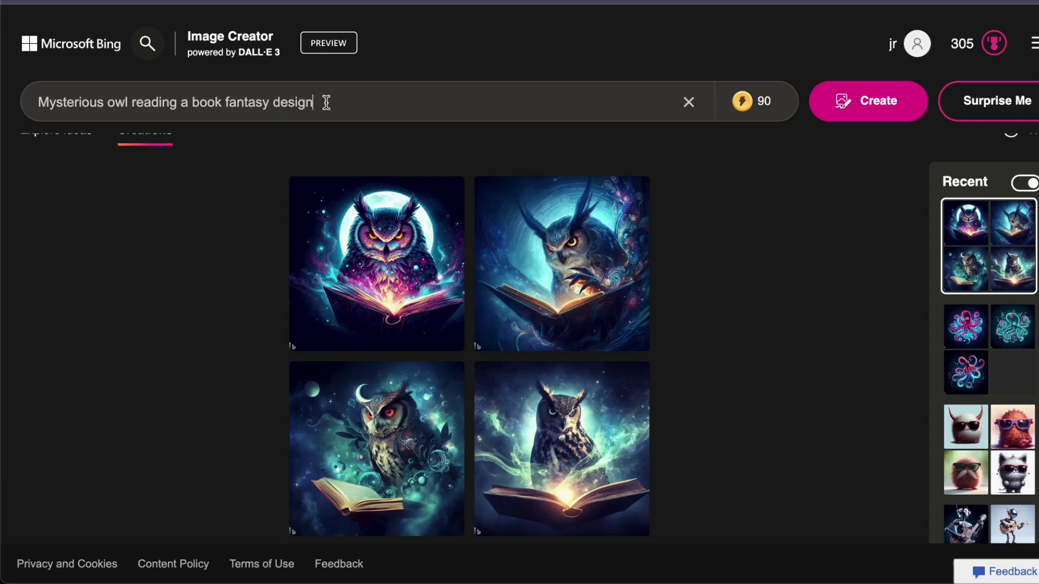
pyautogui.moveTo(325, 102); pyautogui.dragTo(5, 98)
pyautogui.write('Enigmatic chameleon exploring a jungle psychedelic design')
pyautogui.click(860, 109)
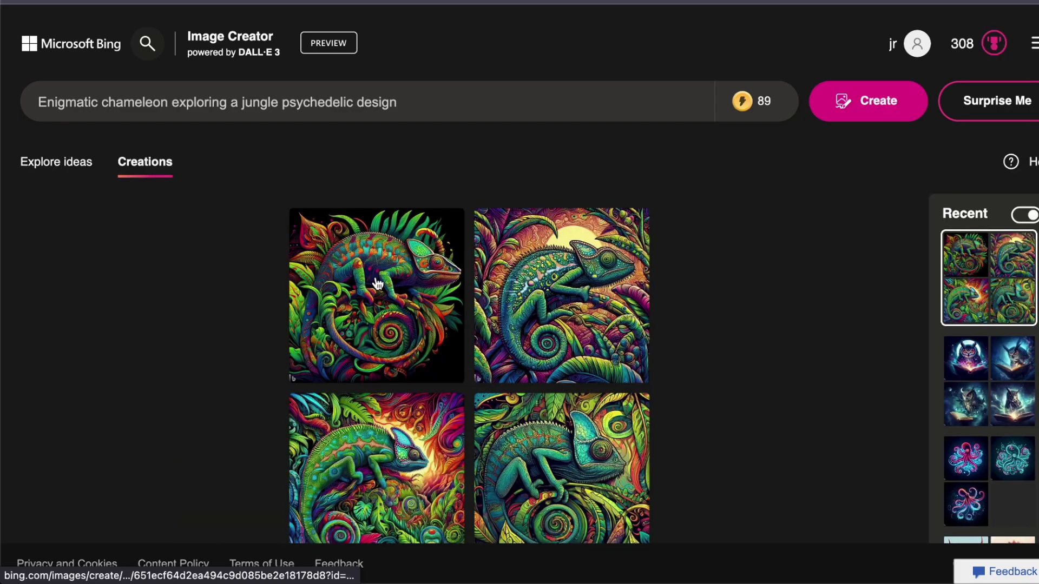
# - Browse the enlarged chameleon images, download the third one, and close the image view after the last
pyautogui.click(377, 284)
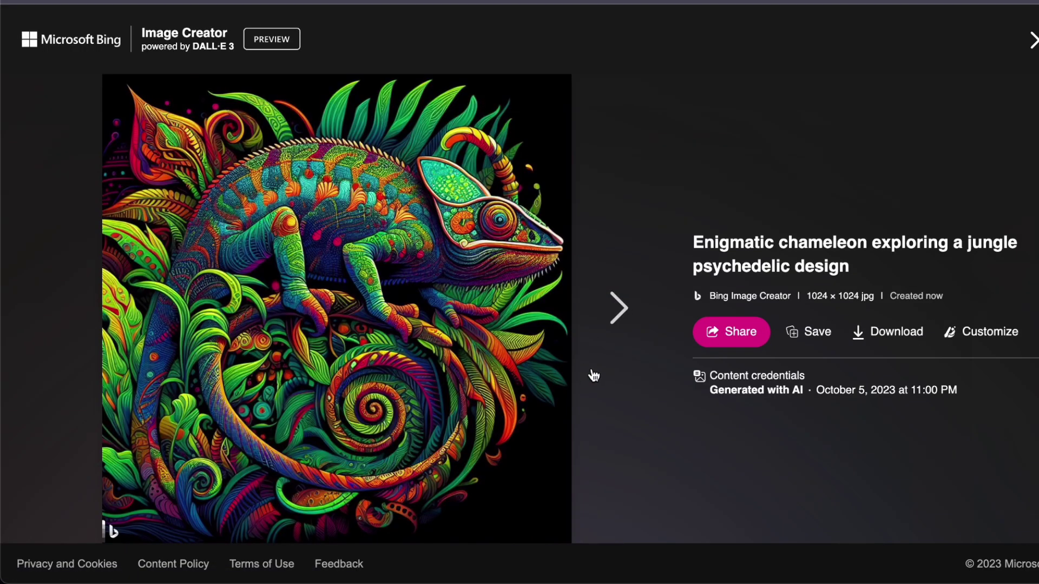
pyautogui.click(614, 309)
pyautogui.click(617, 313)
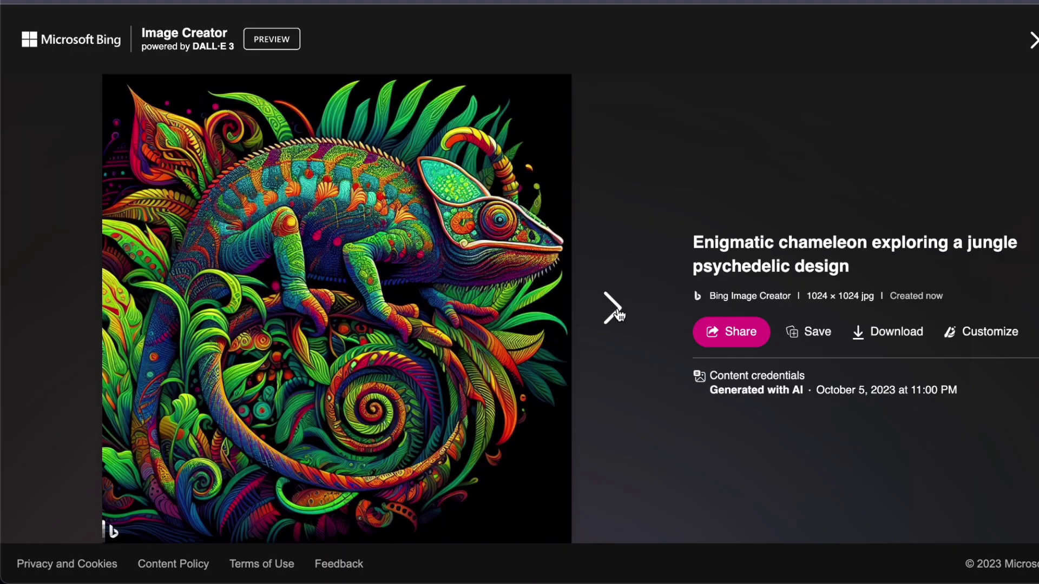
pyautogui.click(617, 314)
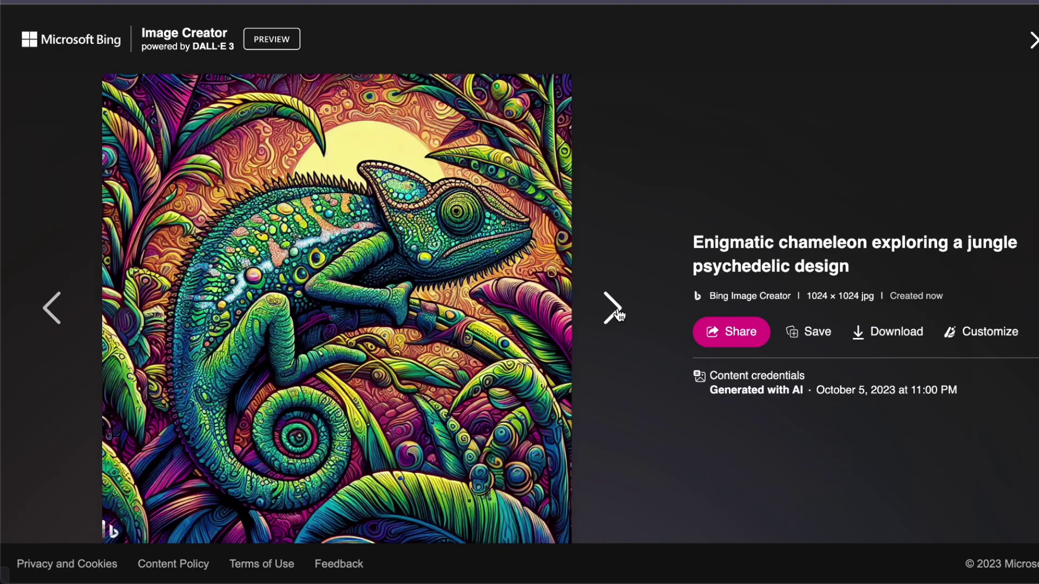
pyautogui.click(617, 314)
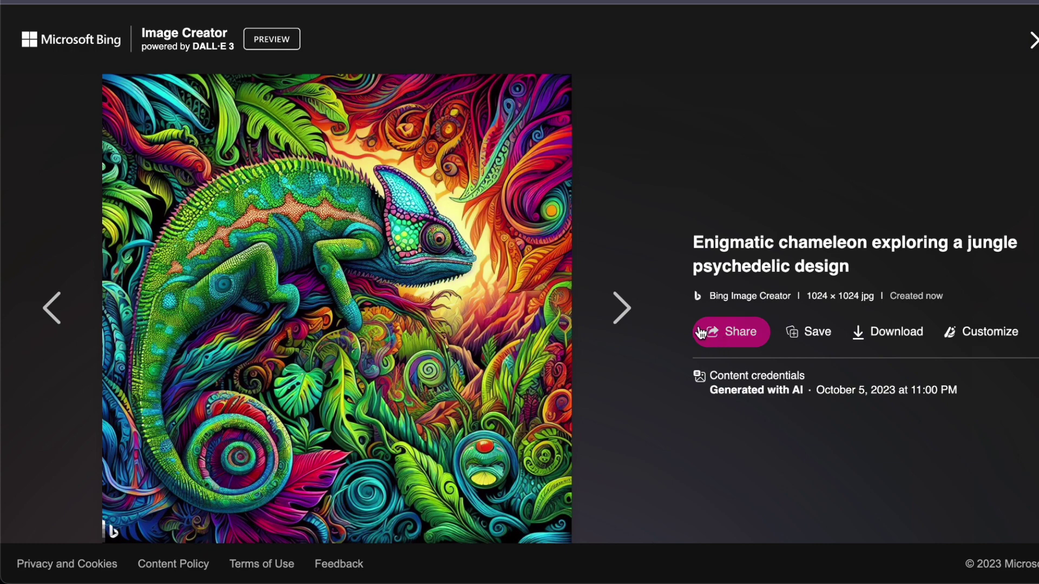
pyautogui.click(876, 335)
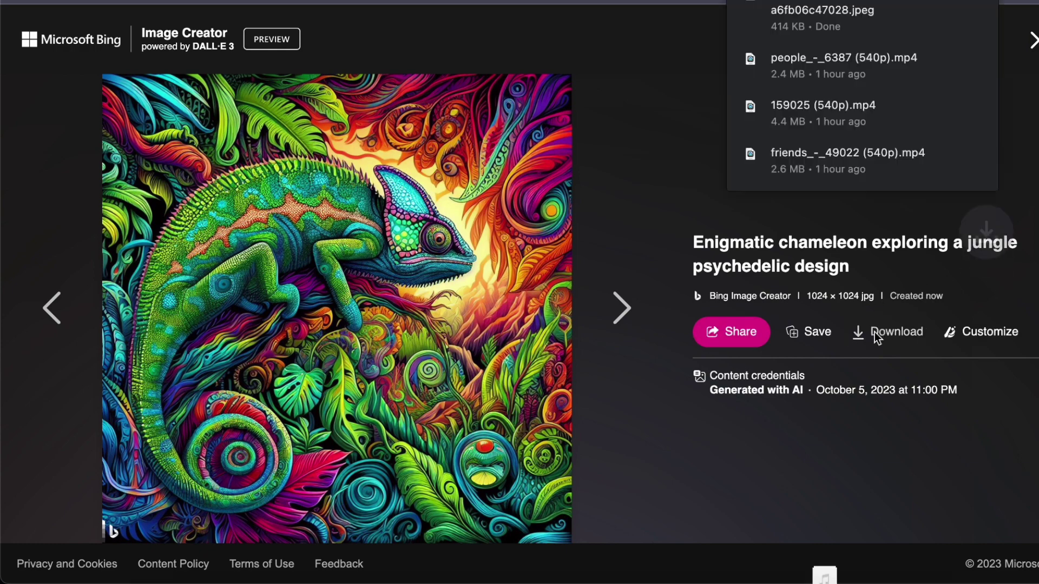
pyautogui.click(622, 309)
pyautogui.click(1033, 43)
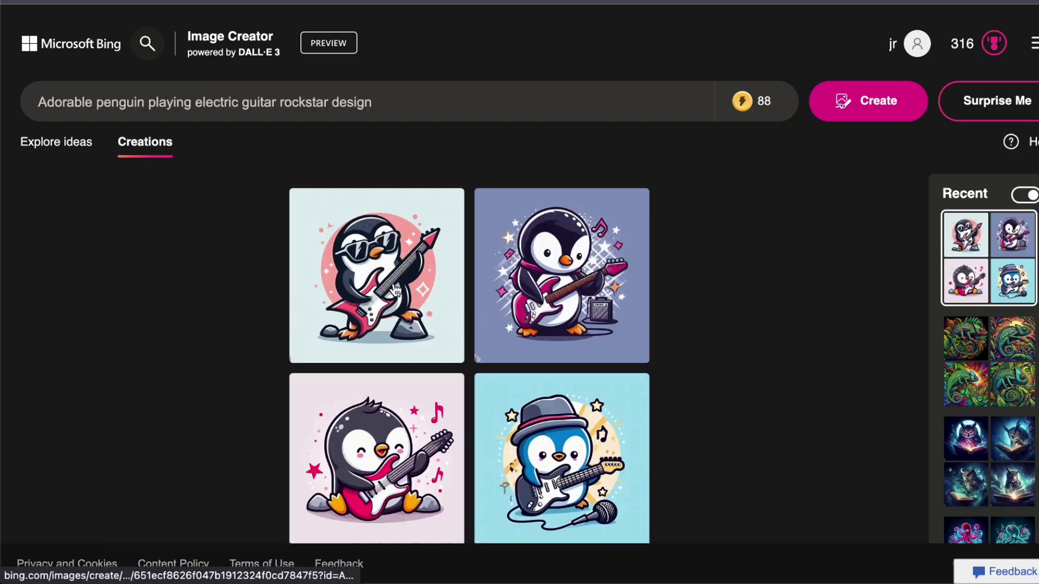
# - View all four "Adorable penguin playing electric guitar rockstar design" images enlarged, starting from the first, and close the image view
pyautogui.click(392, 283)
pyautogui.click(611, 308)
pyautogui.click(613, 311)
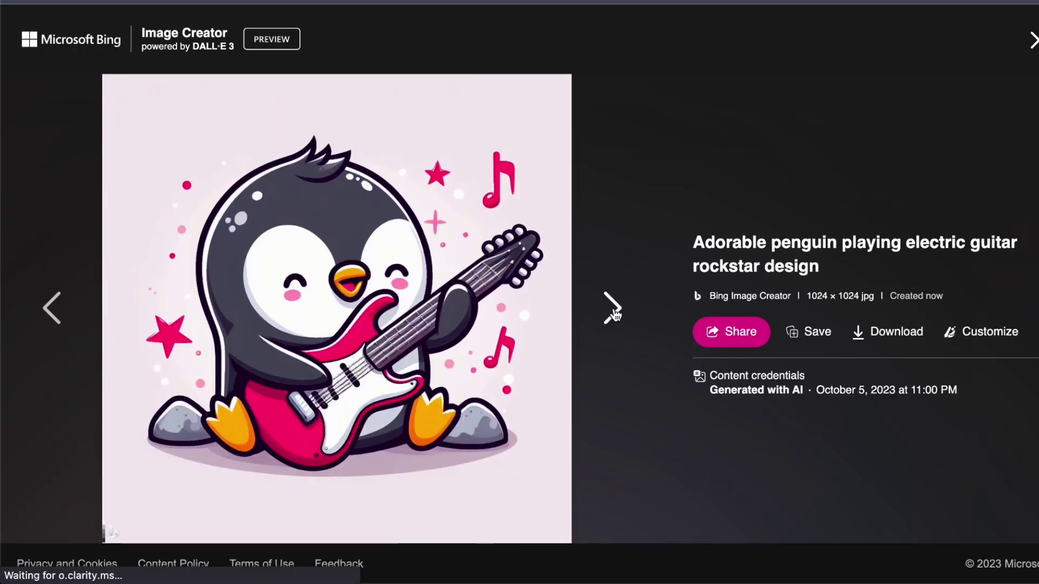
pyautogui.click(613, 311)
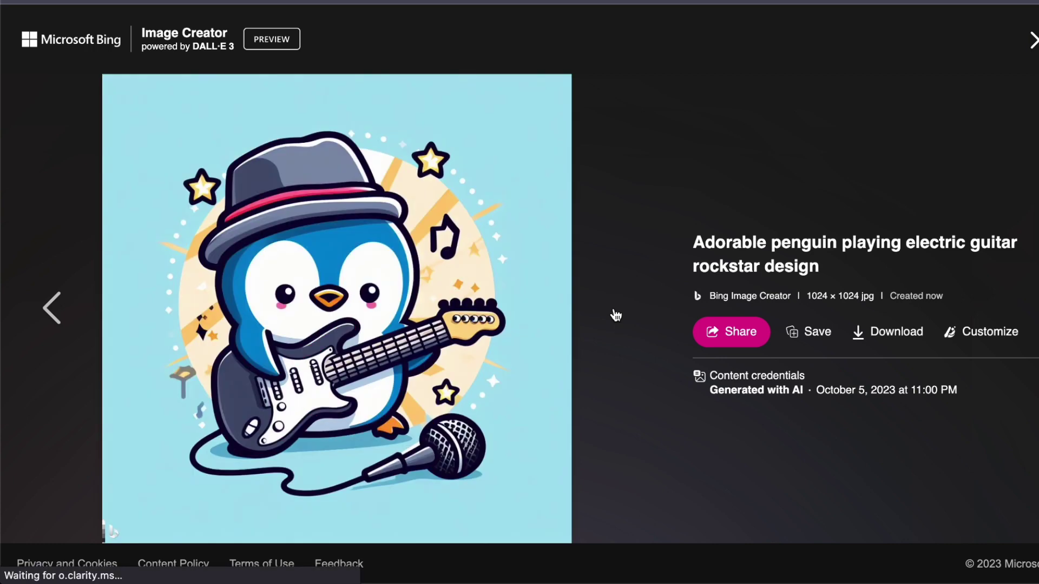
pyautogui.click(1031, 43)
# - Reopen the owl set from the recent creations and look through its four images enlarged
pyautogui.click(1001, 455)
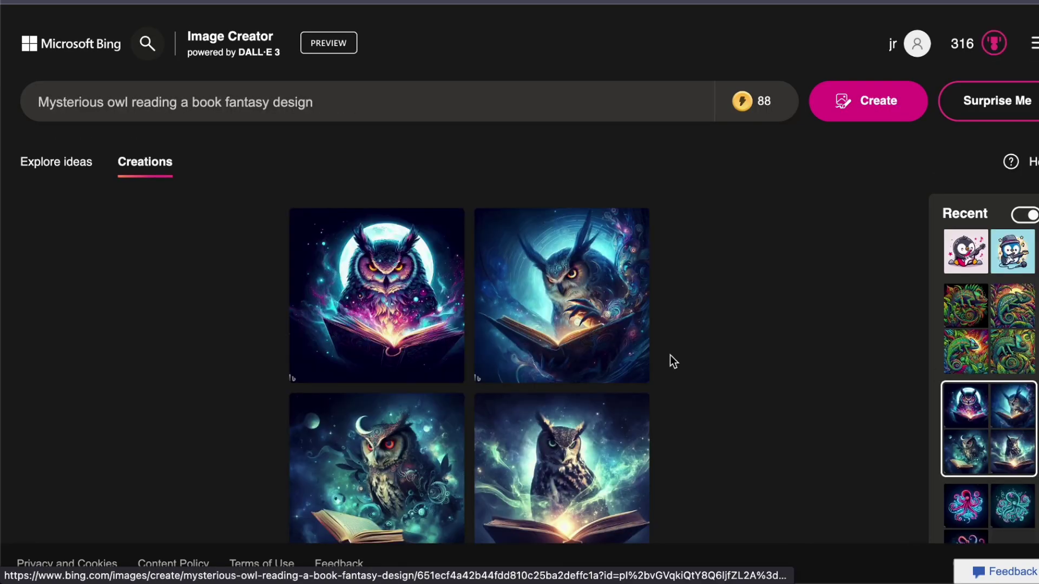
pyautogui.click(360, 239)
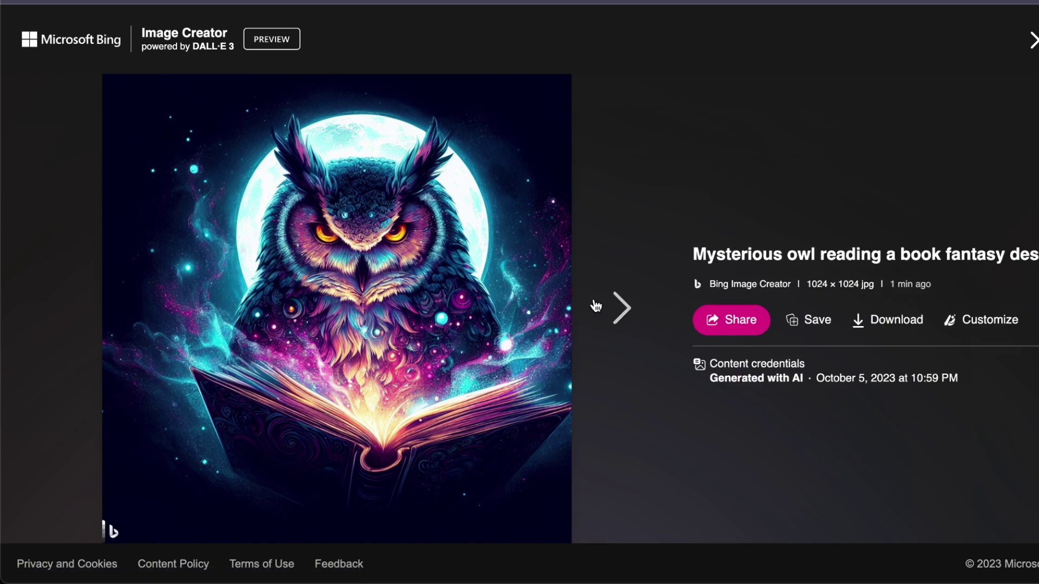
pyautogui.click(612, 306)
pyautogui.click(617, 311)
pyautogui.click(618, 313)
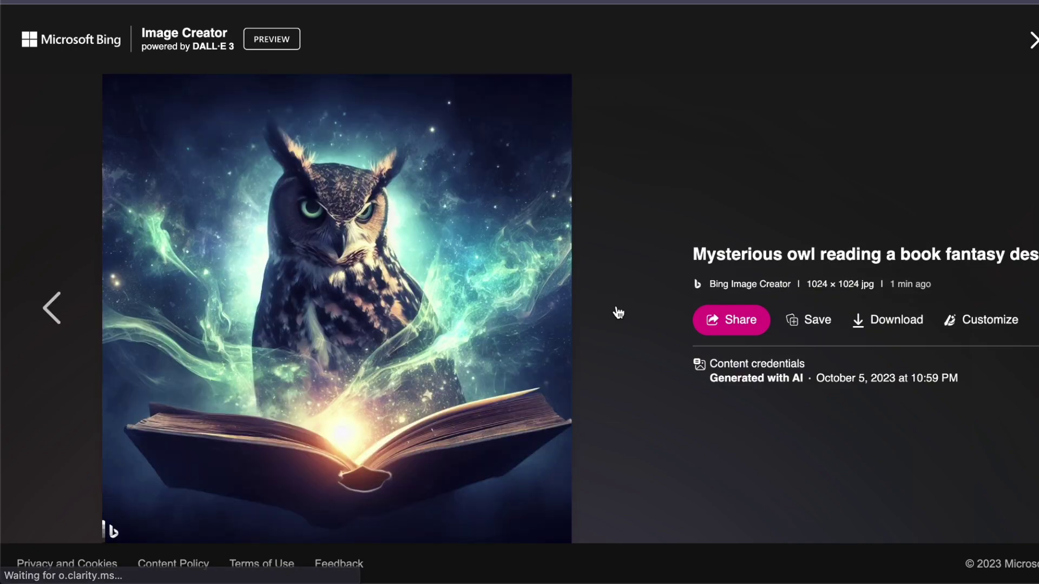
pyautogui.click(1032, 40)
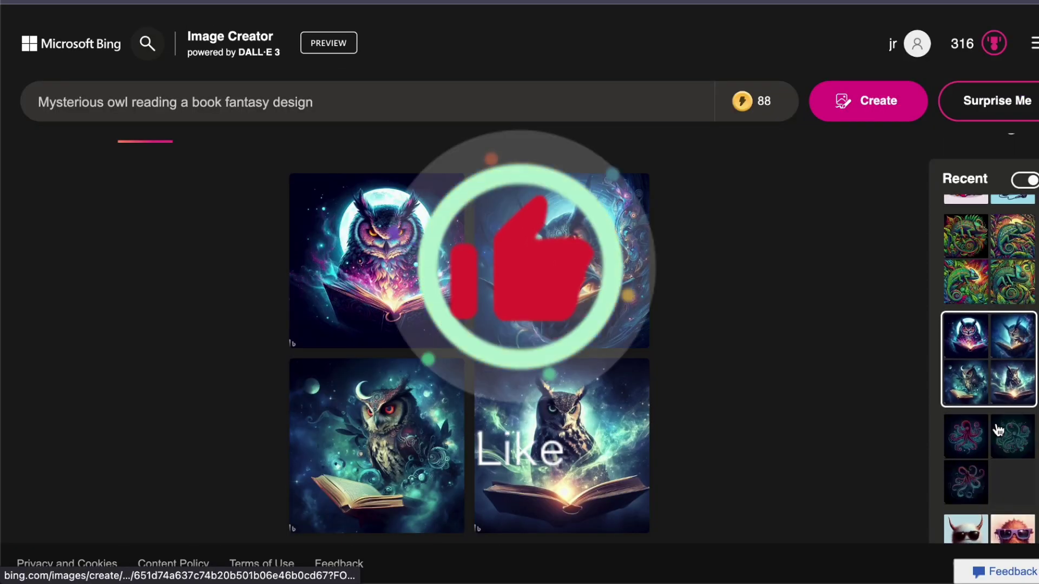
# - Open the recent octopus set and the "Fuzzy creature wearing sunglasses digital art." set, and look through the fuzzy creature images enlarged
pyautogui.click(999, 430)
pyautogui.click(974, 519)
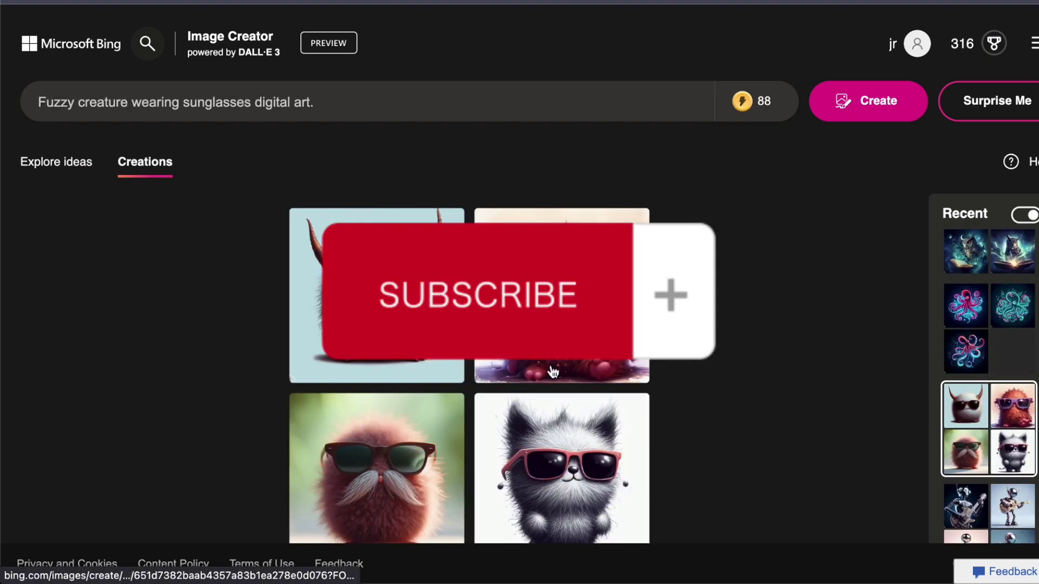
pyautogui.click(362, 323)
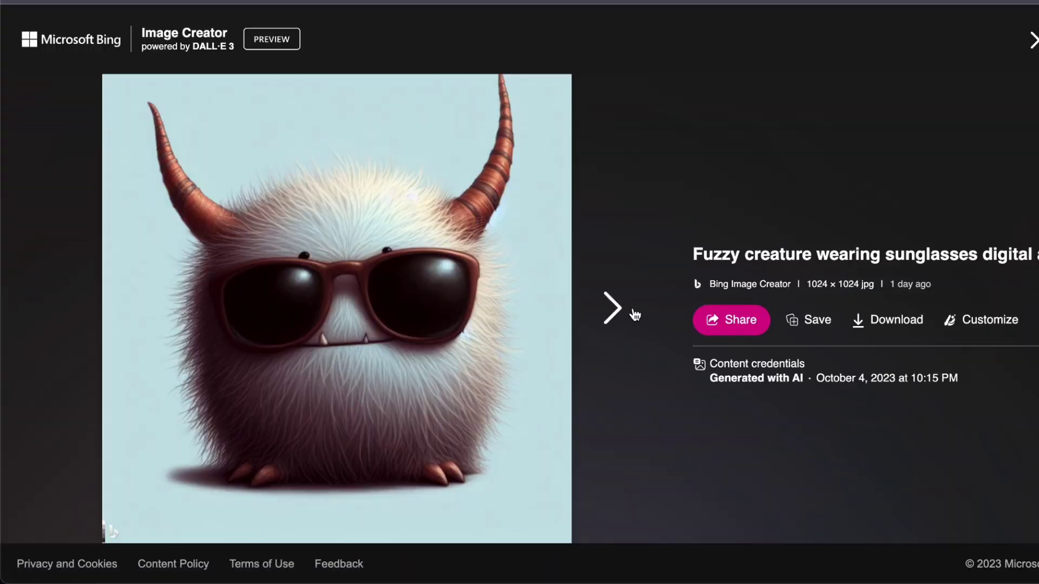
pyautogui.click(627, 311)
pyautogui.click(623, 308)
pyautogui.click(624, 312)
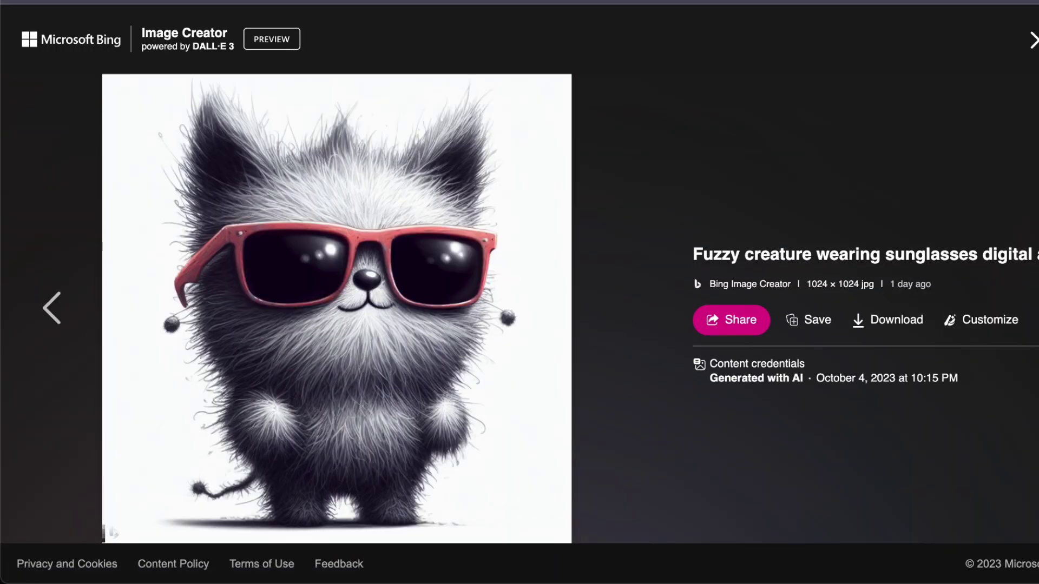
pyautogui.click(1033, 41)
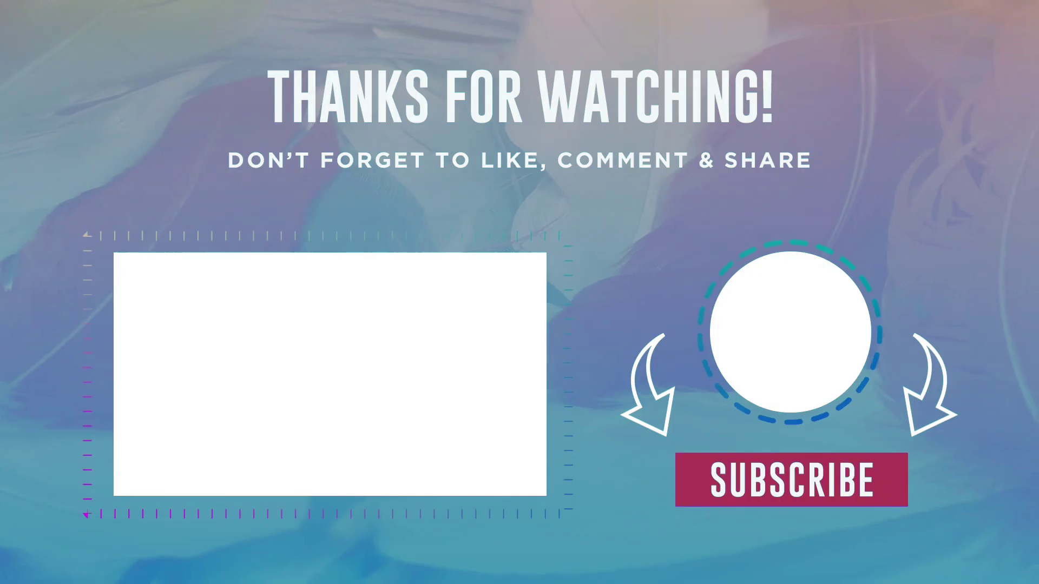